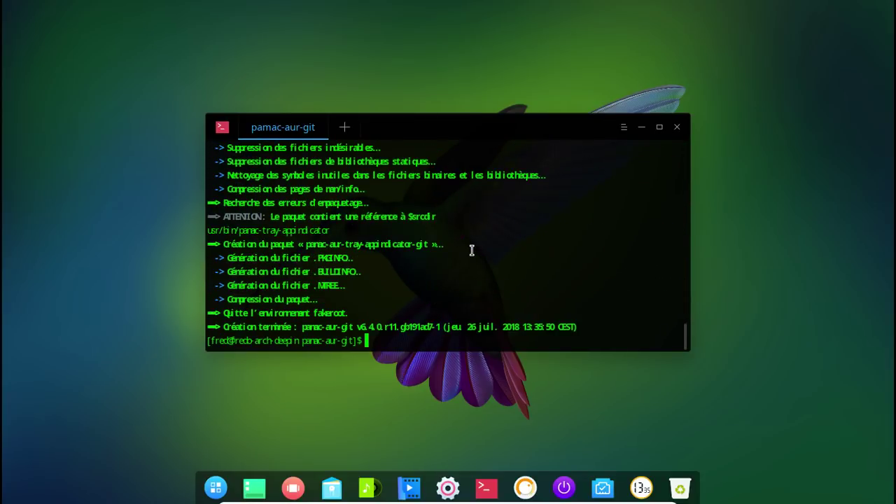
- Install the built pamac-aur-git package with sudo pacman -U, confirm it, and close the terminal
text(sudo )
text(pama)
text(man -)
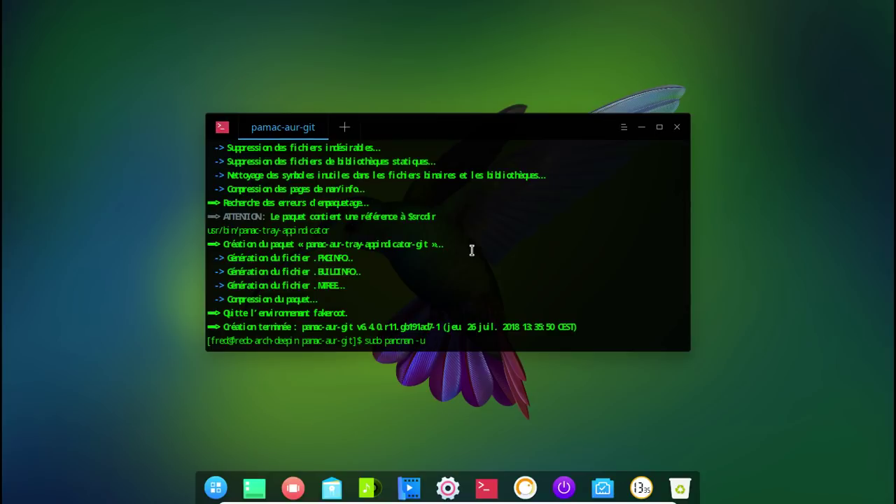
text(u)
key(Left)
key(Left)
key(Left)
key(BackSpace)
key(BackSpace)
key(BackSpace)
key(BackSpace)
key(BackSpace)
text(cma)
key(BackSpace)
text(U pamac-aur-g)
key(Tab)
key(Return)
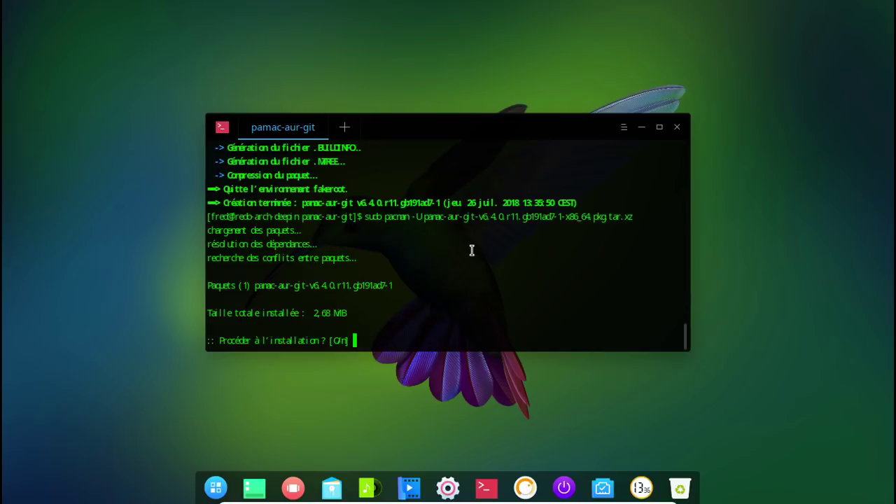
key(Return)
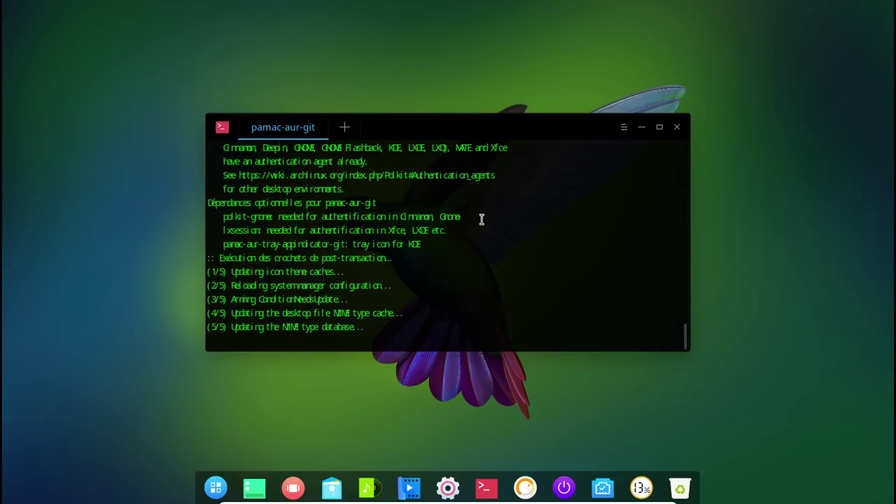
click(677, 127)
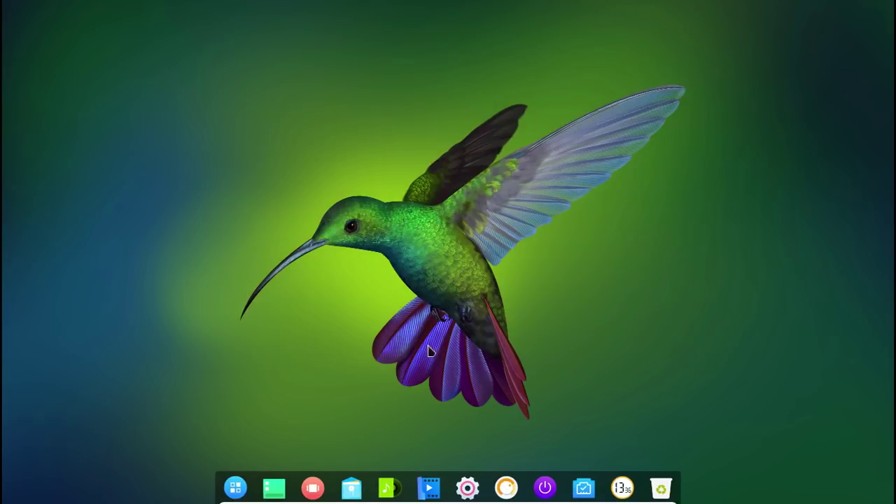
- Launch Ajouter/supprimer des logiciels (Pamac) and view its About information
click(236, 488)
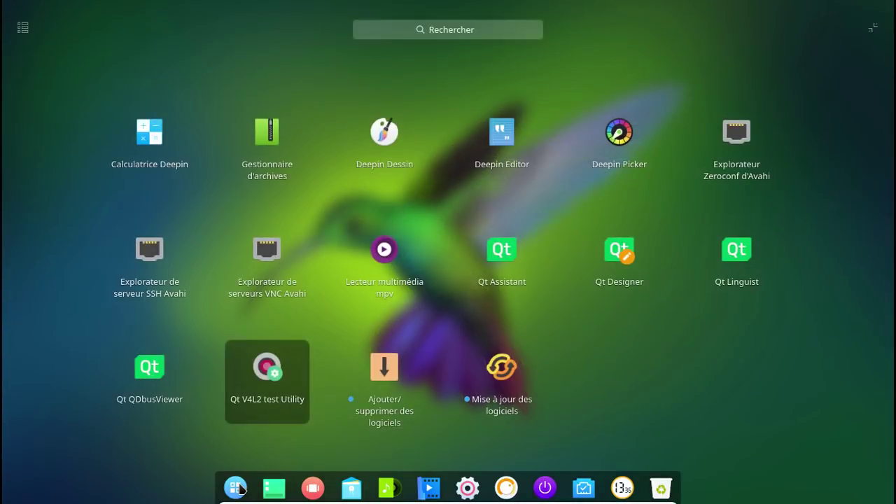
click(373, 382)
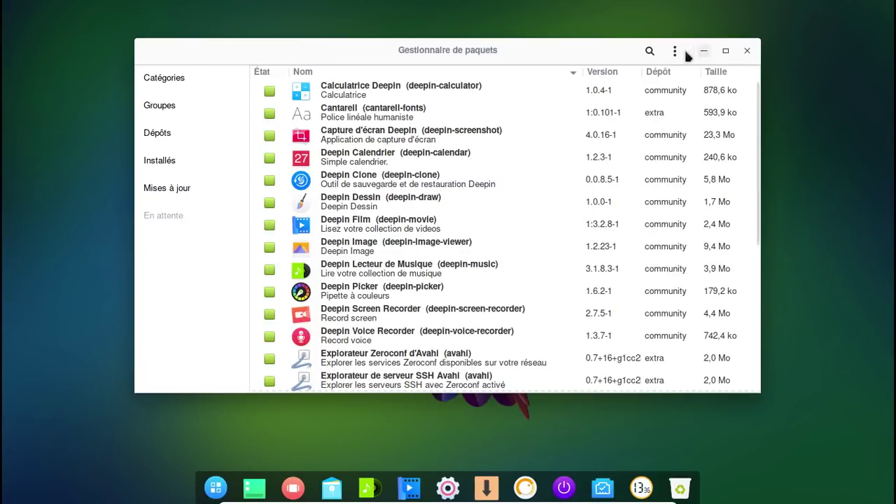
click(675, 52)
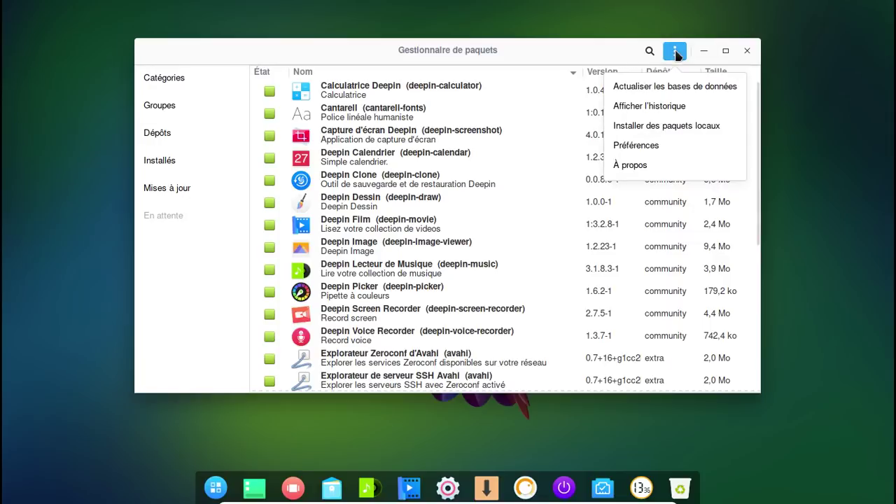
click(643, 165)
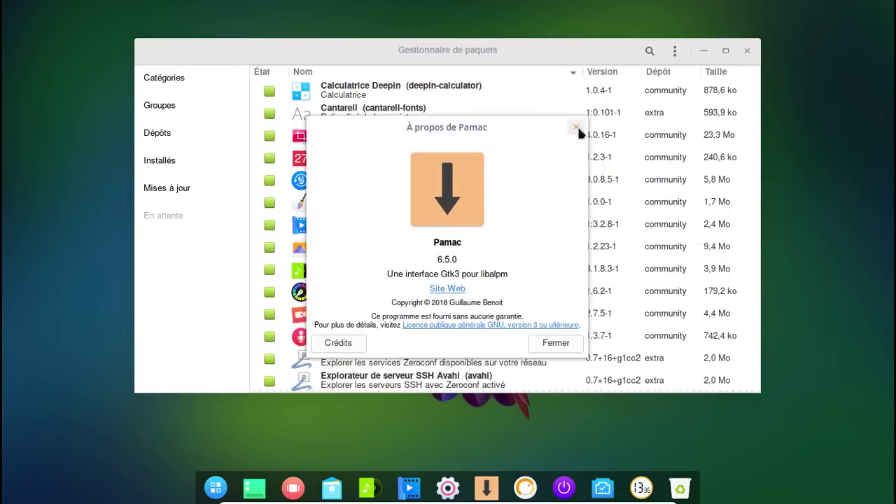
click(577, 125)
- Search for ttf packages and sort the results by name
click(649, 52)
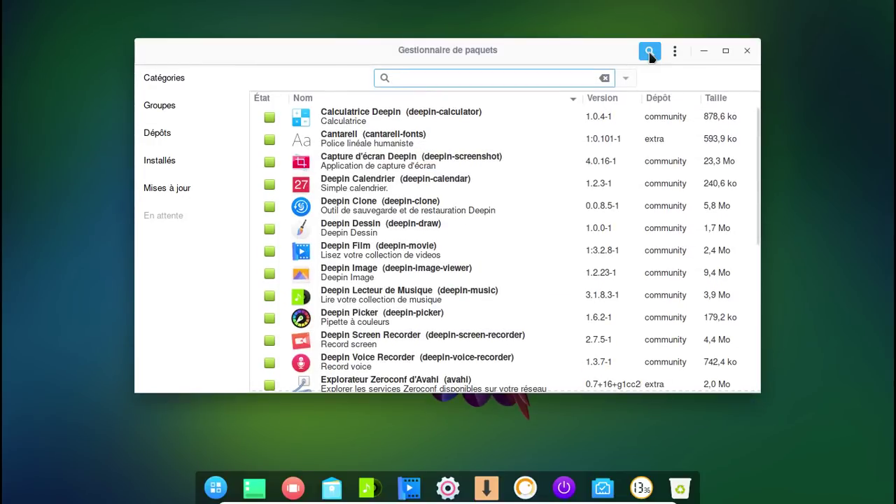
text(tf)
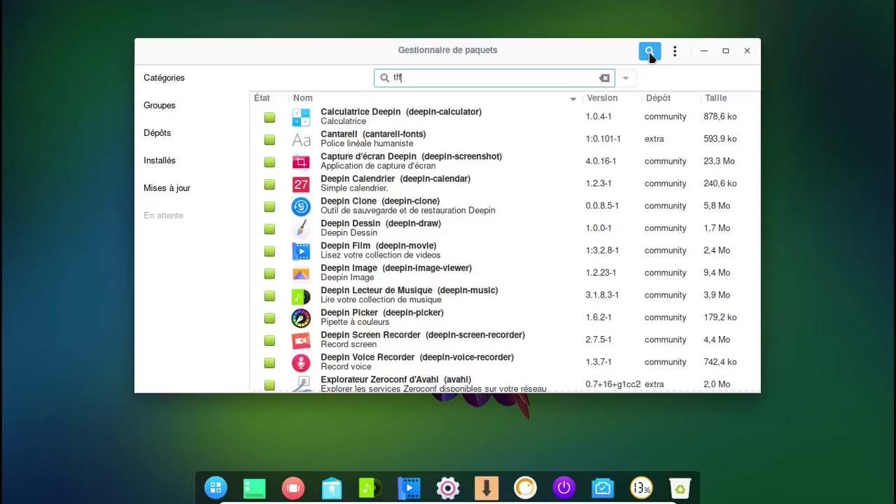
text(f)
key(BackSpace)
key(BackSpace)
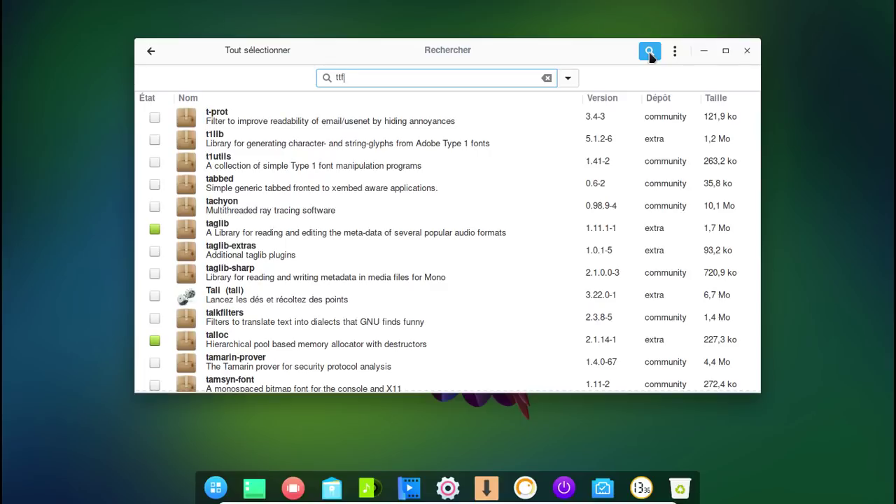
click(203, 100)
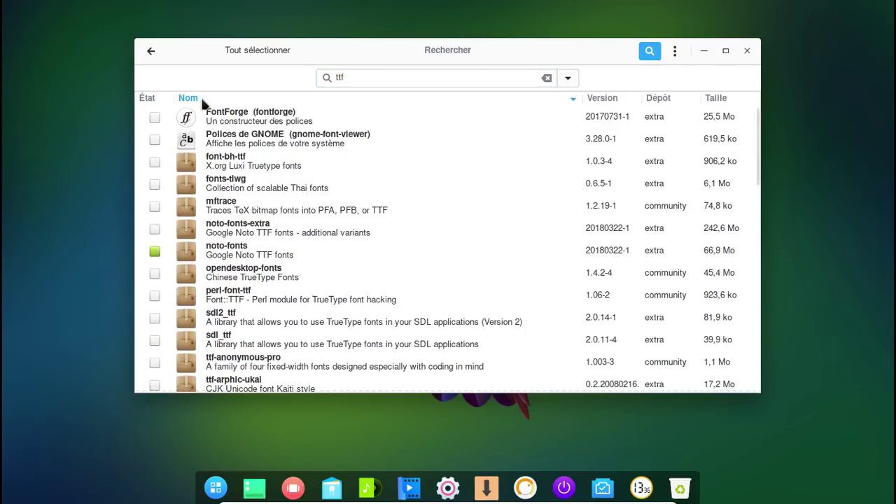
click(286, 102)
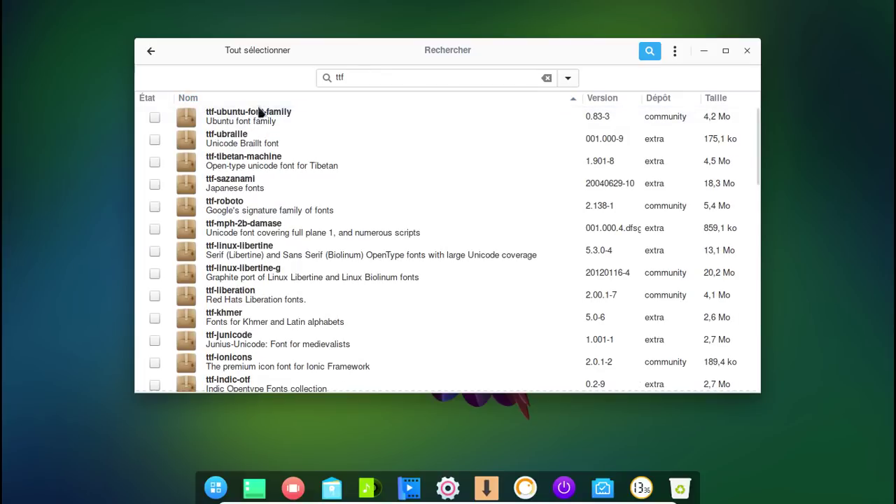
click(258, 103)
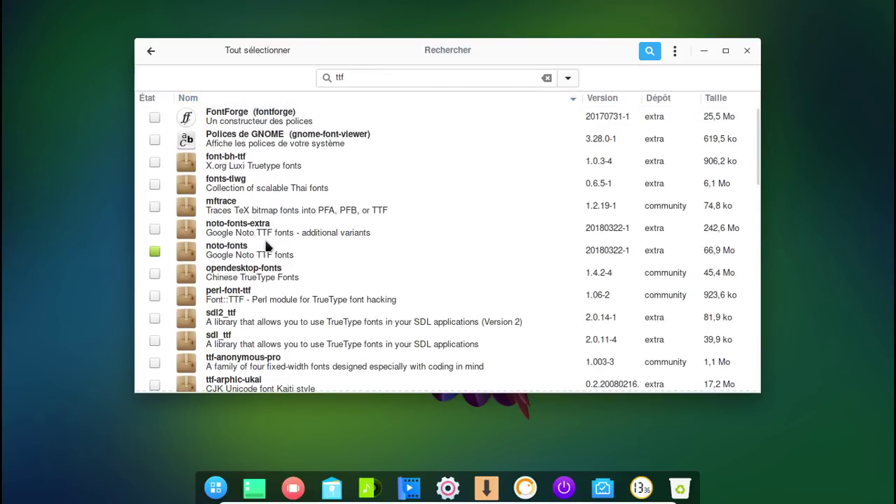
scroll(266, 245, down, 7)
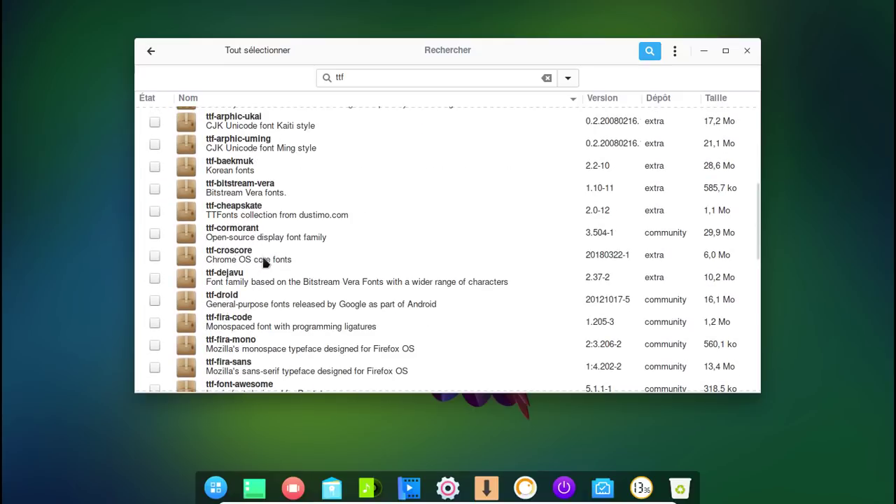
- Mark ttf-dejavu, ttf-bitstream-vera, ttf-freefont and ttf-liberation, then search for gvfs
click(155, 278)
click(157, 189)
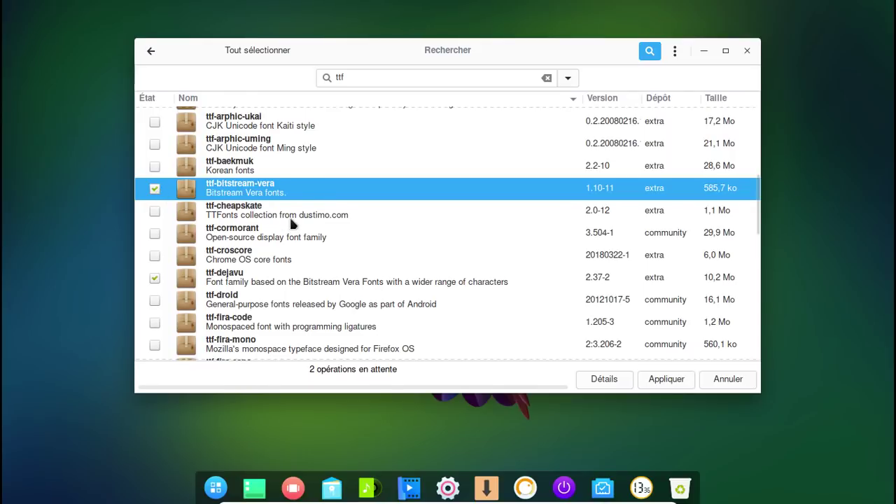
scroll(290, 224, down, 2)
scroll(282, 245, down, 4)
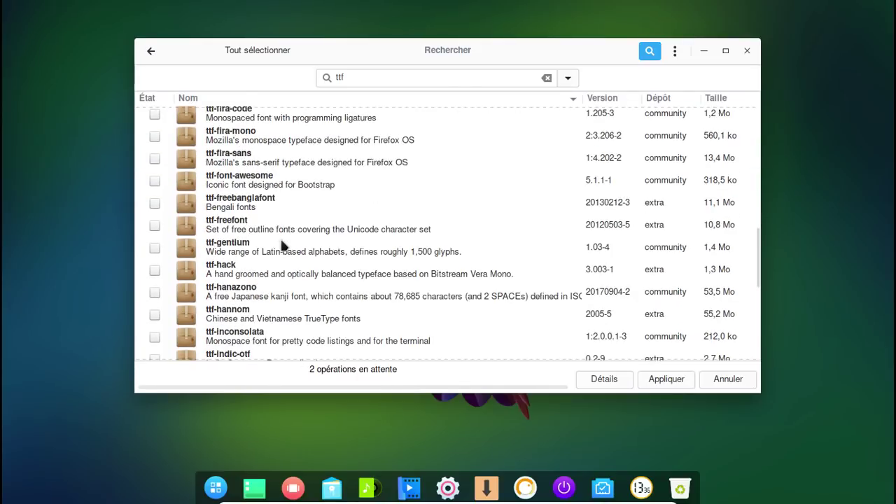
click(152, 224)
scroll(290, 224, down, 1)
scroll(293, 226, down, 4)
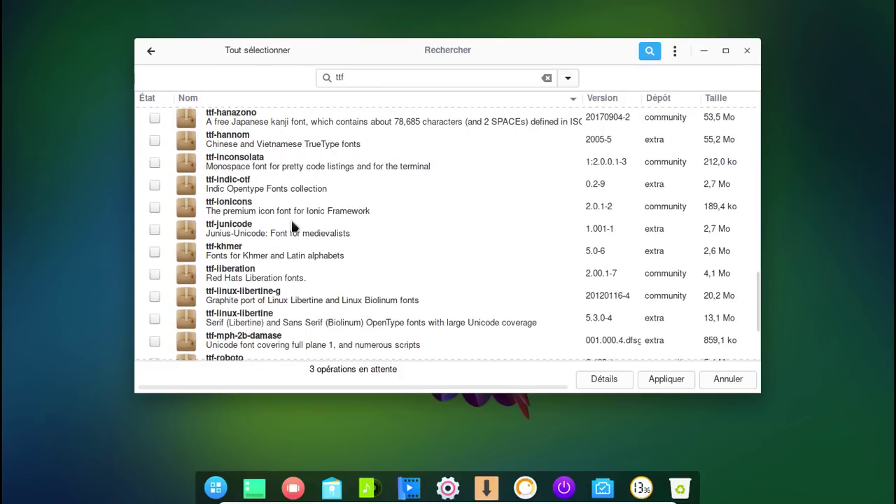
click(154, 273)
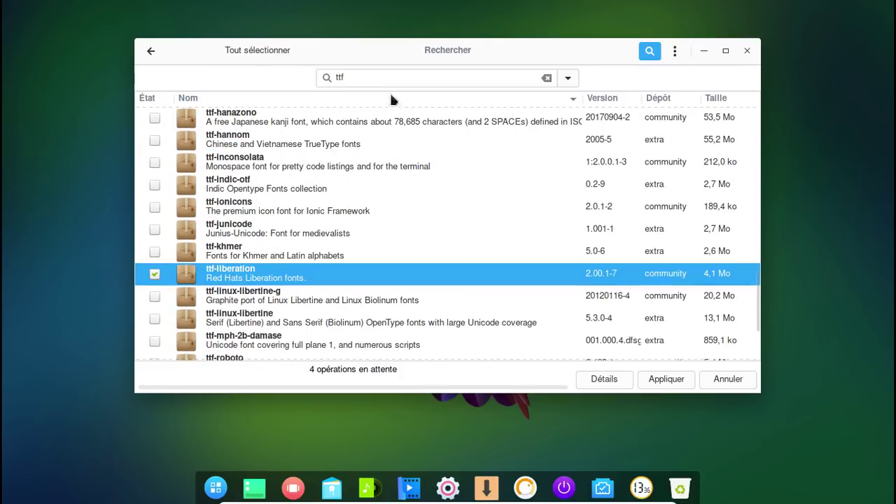
click(337, 77)
text(gvfs)
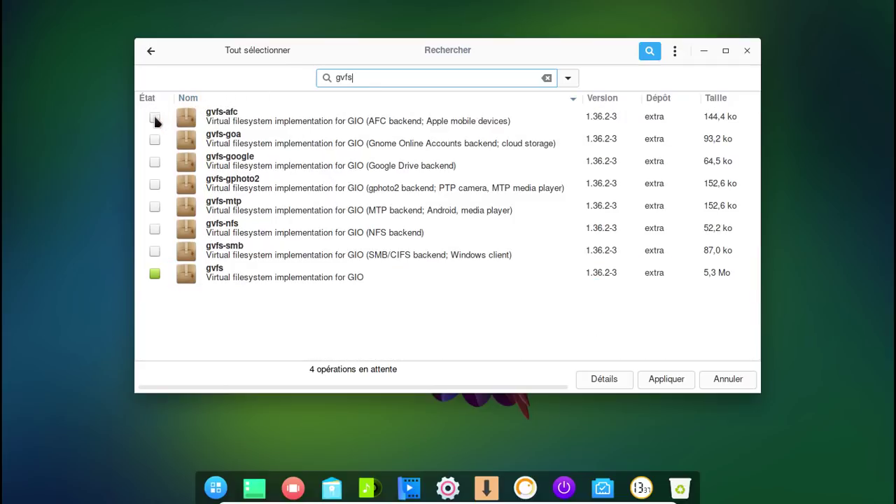
- Mark gvfs-smb, gvfs-nfs, gvfs-mtp, gvfs-gphoto2, gvfs-google, gvfs-afc and gvfs-goa for installation
click(238, 98)
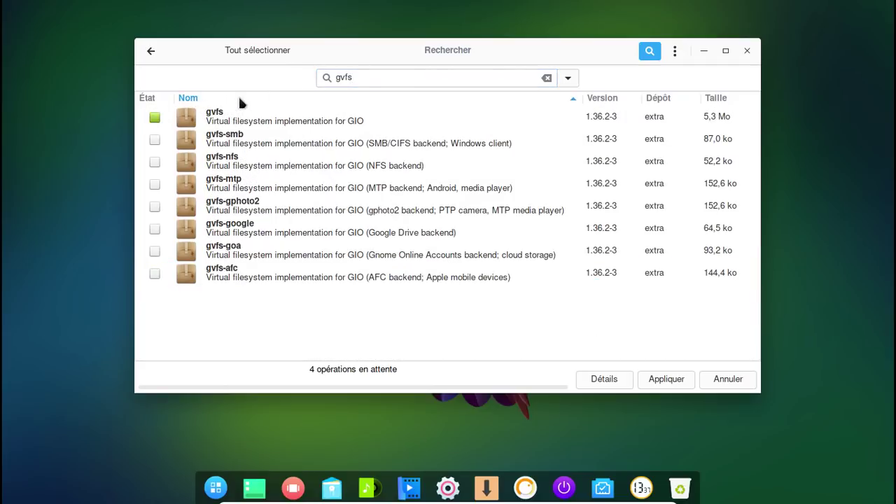
click(155, 141)
click(155, 162)
click(155, 184)
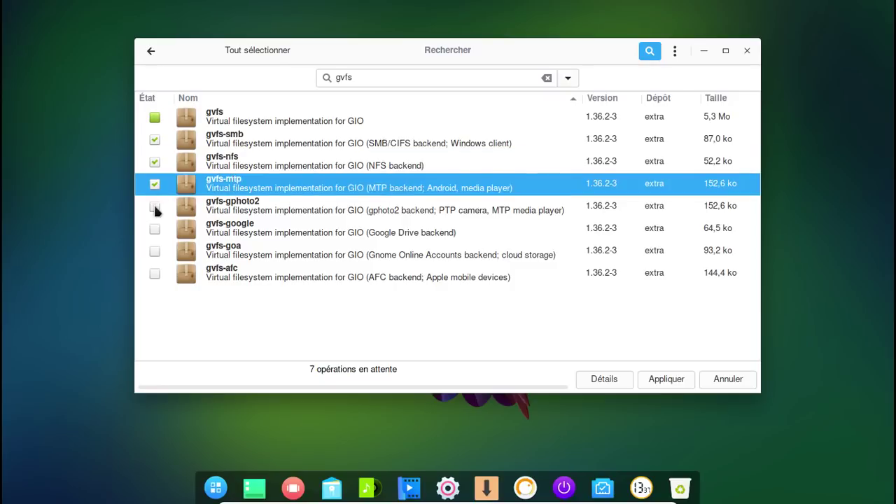
click(155, 206)
click(155, 229)
click(155, 274)
click(155, 252)
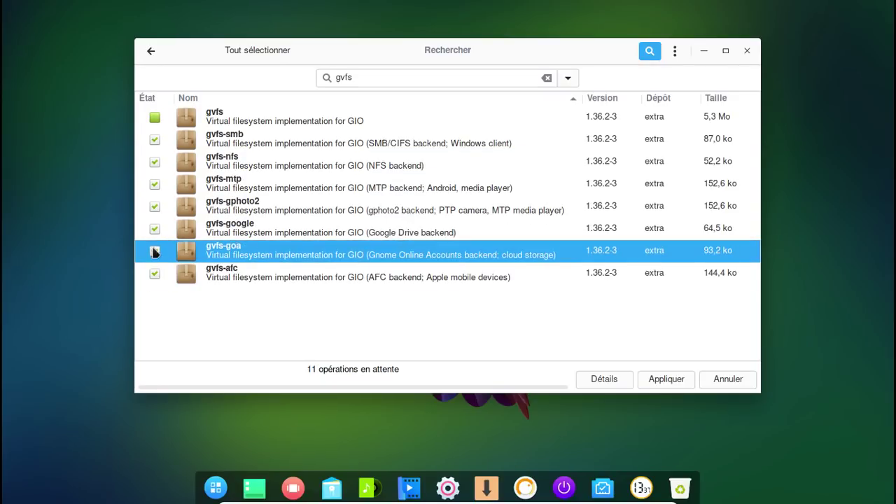
- Search for cups and mark cups and cups-filters for installation
key(ctrl+f)
text(cups)
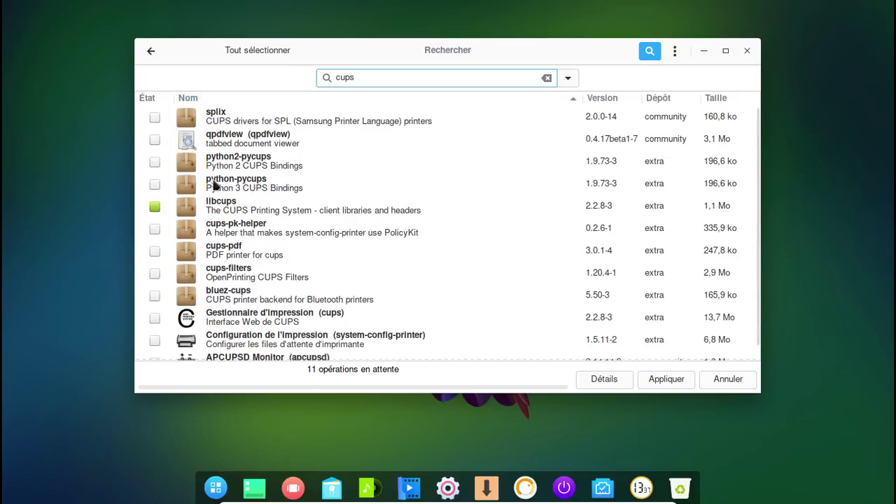
click(189, 98)
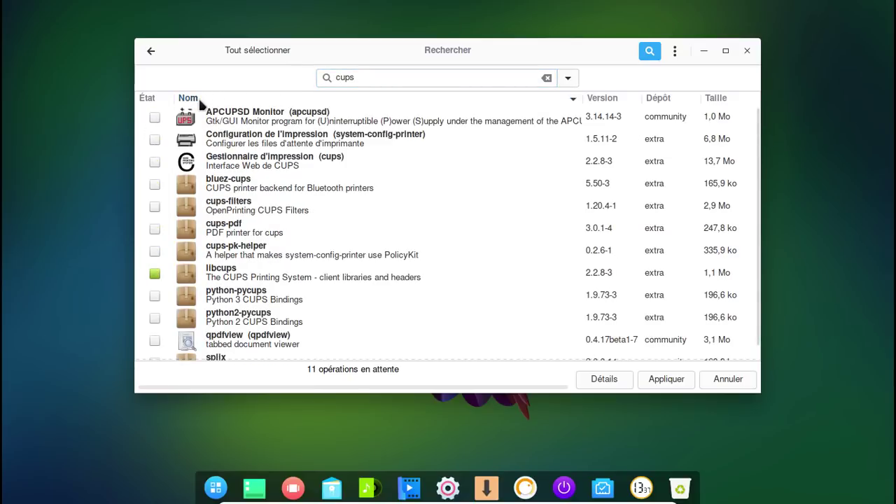
click(155, 162)
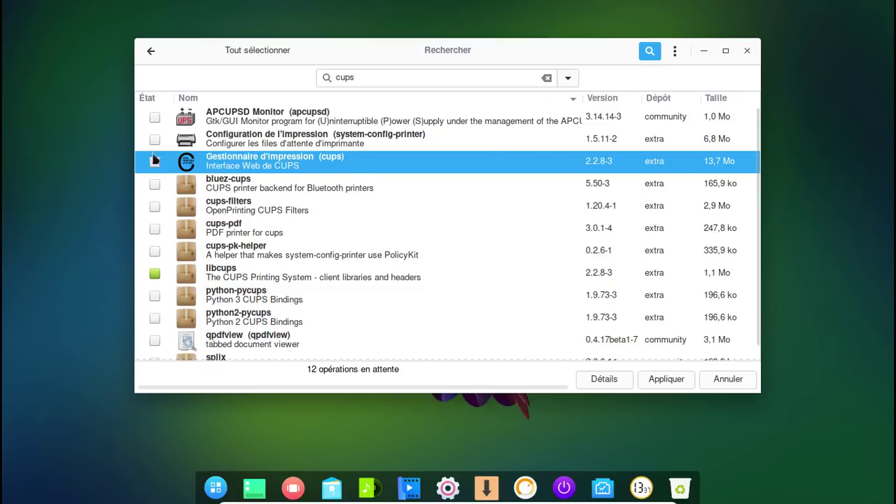
click(155, 207)
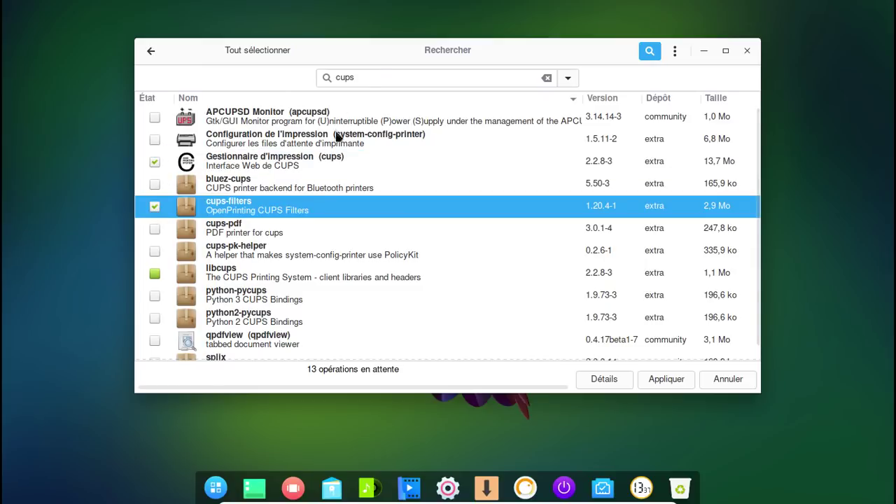
- Search foomatic and mark foomatic-db-engine, -gutenprint-ppds, -nonfree-ppds, -nonfree, foomatic-db and -ppds
click(320, 77)
text(fo)
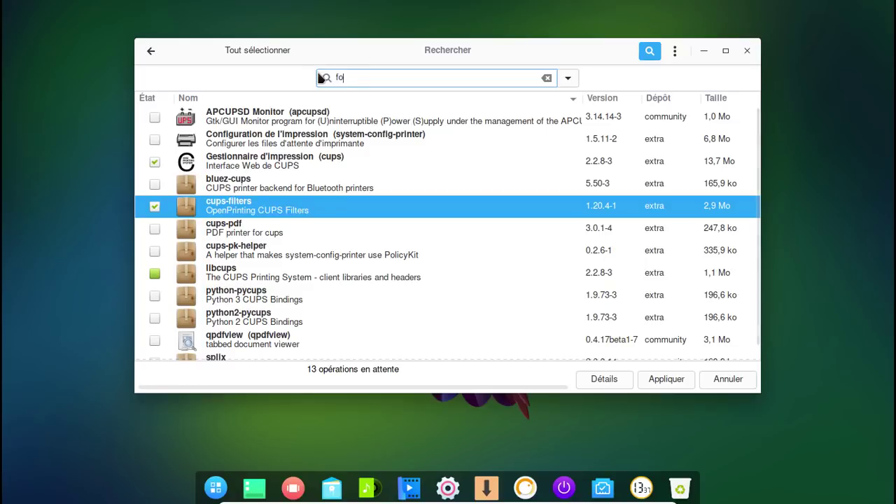
text(omatic)
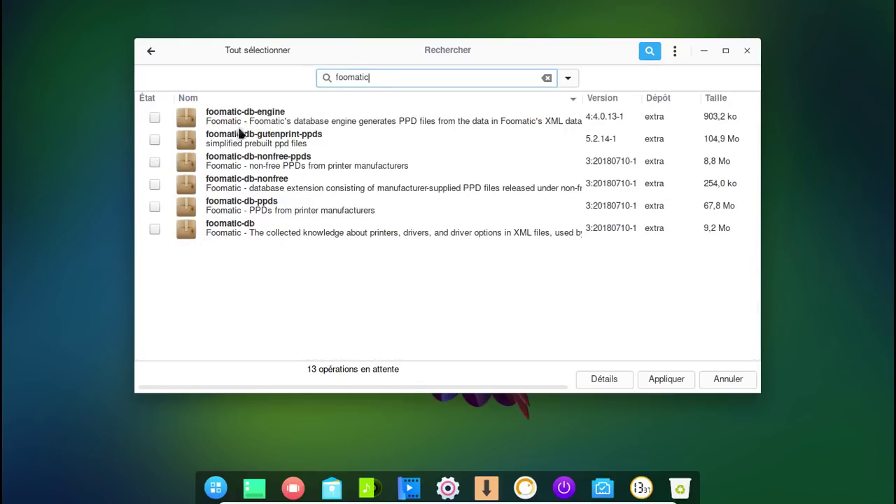
click(155, 117)
click(154, 140)
click(155, 162)
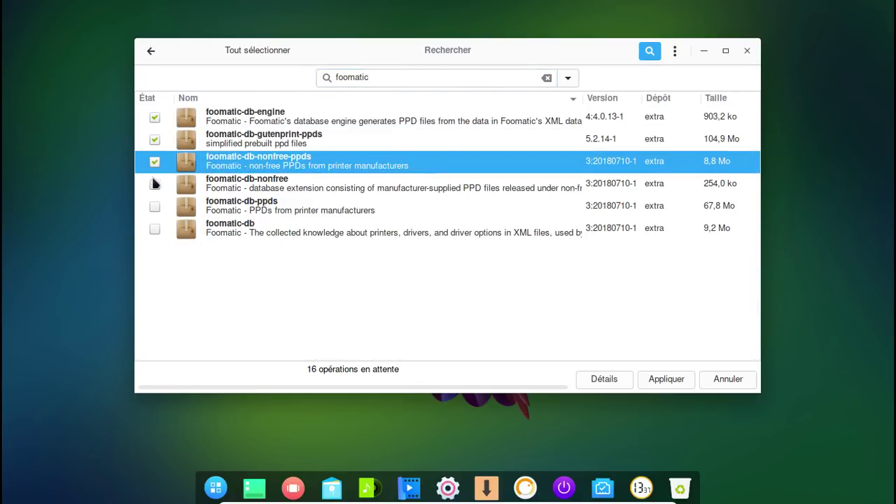
click(154, 184)
click(155, 230)
click(155, 208)
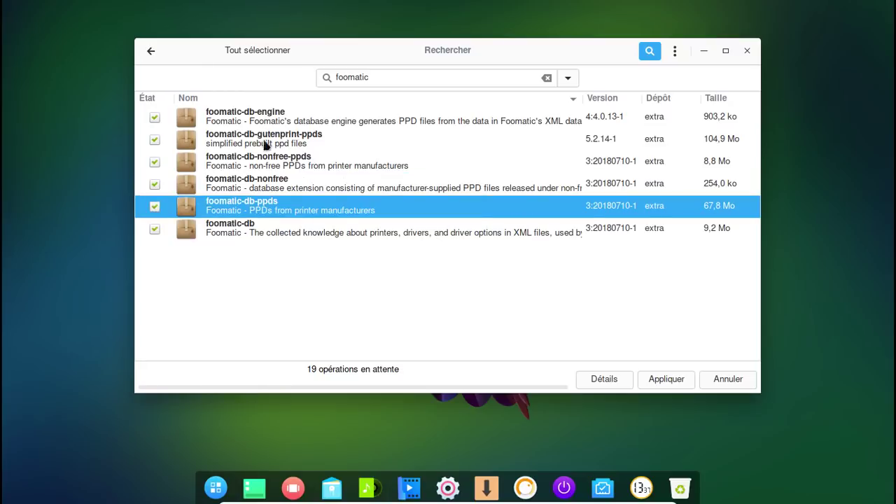
- Search for gutenprint and mark it for installation
drag(372, 78, 326, 78)
text(guntenprint)
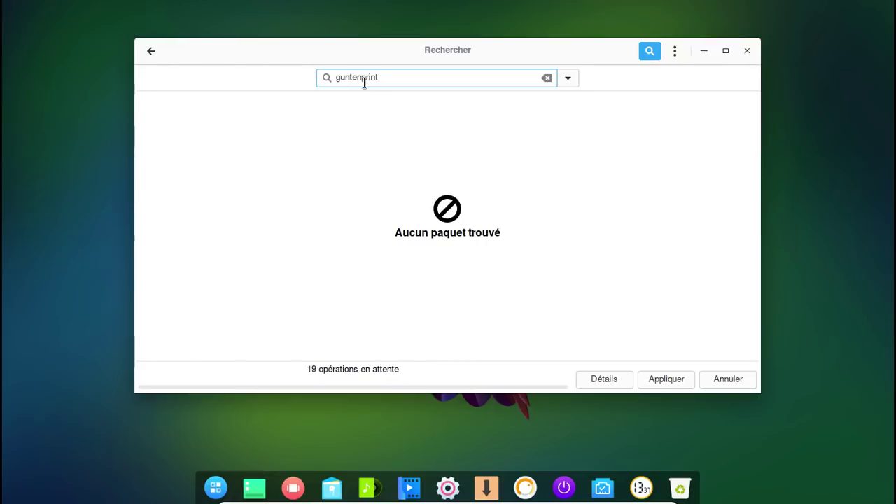
click(346, 77)
key(BackSpace)
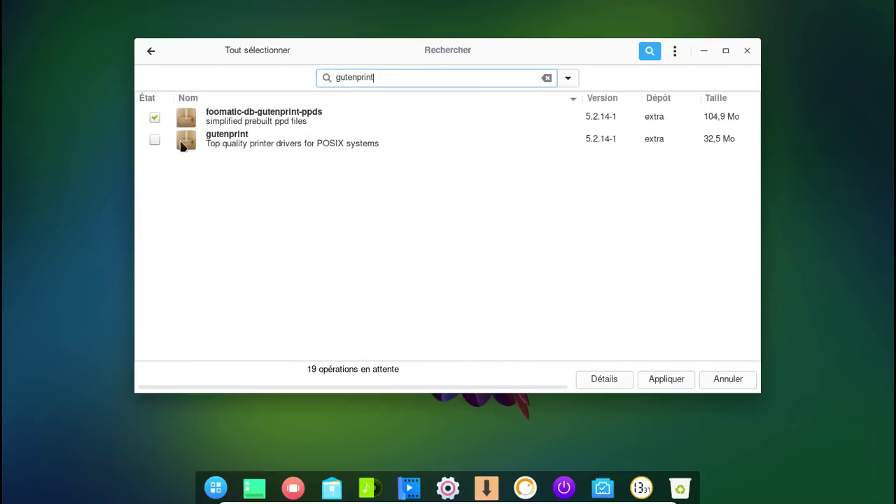
click(157, 140)
- Search for trizen, which finds no package
double_click(379, 78)
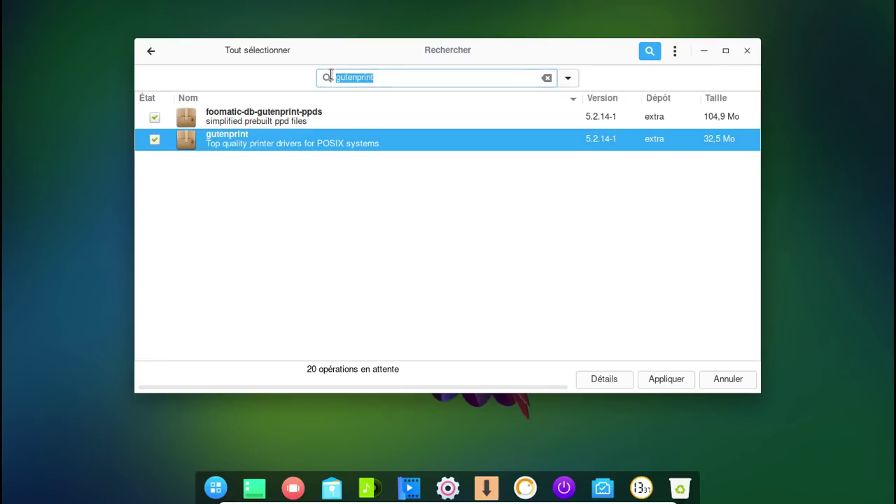
text(trizen)
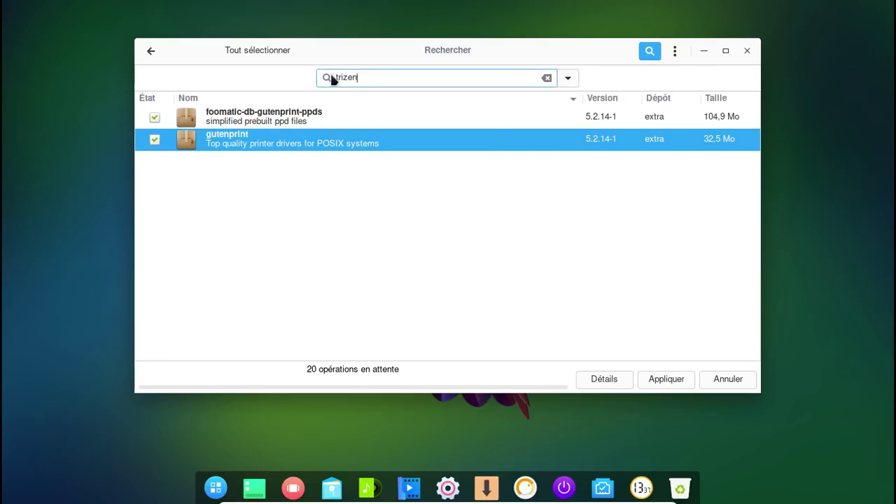
click(673, 53)
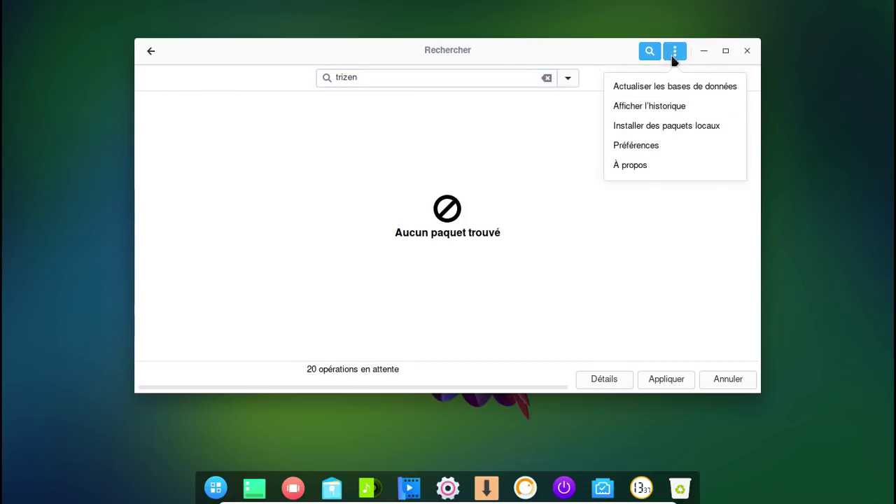
- Enable AUR support in Pamac preferences with a different build folder, then show AUR results
click(658, 147)
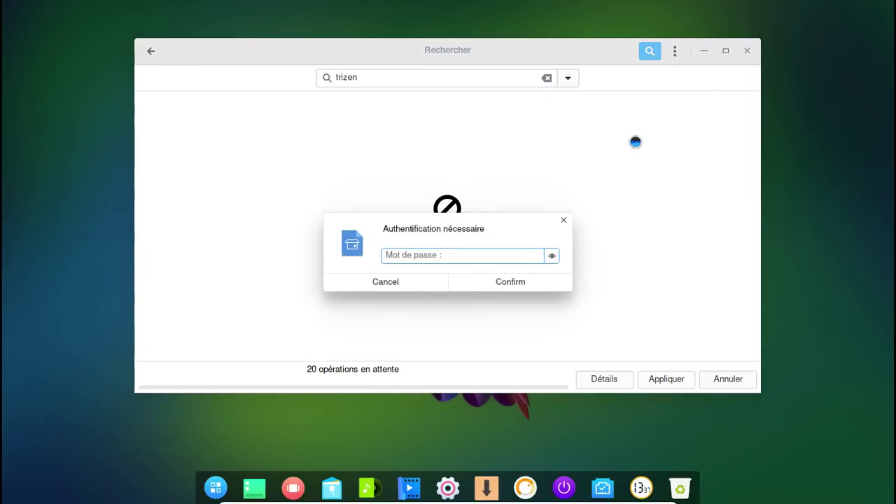
text(*******)
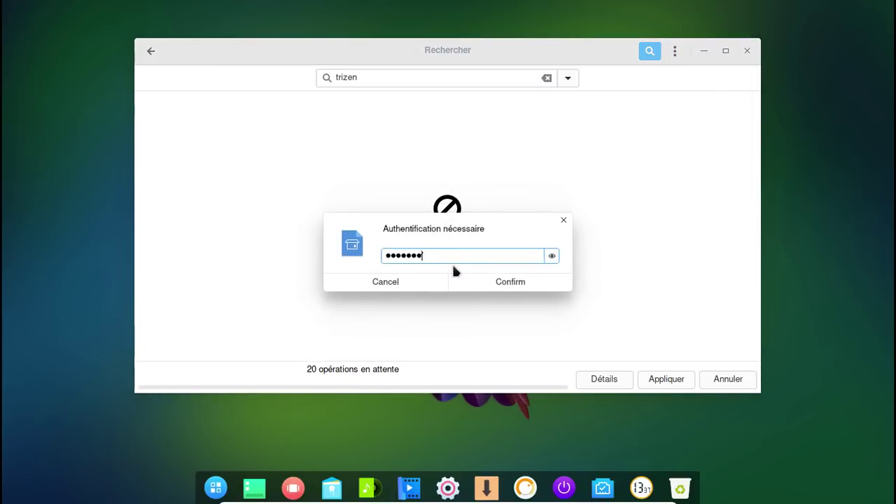
key(Return)
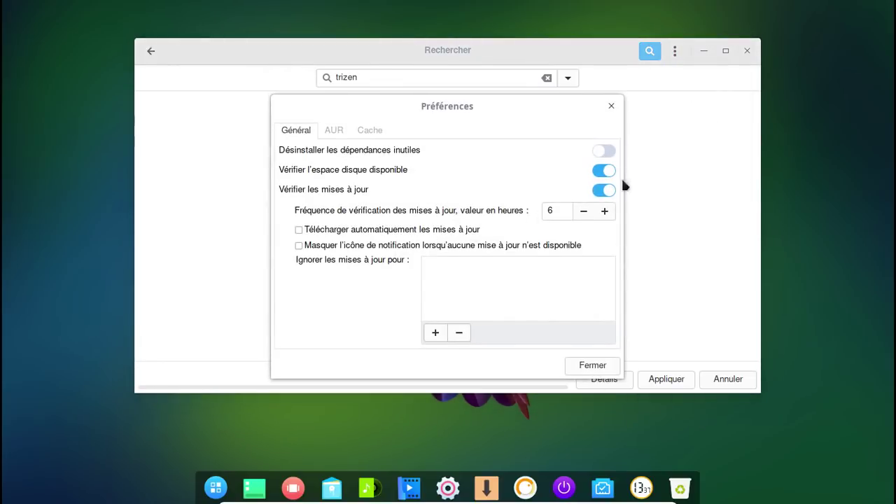
click(345, 132)
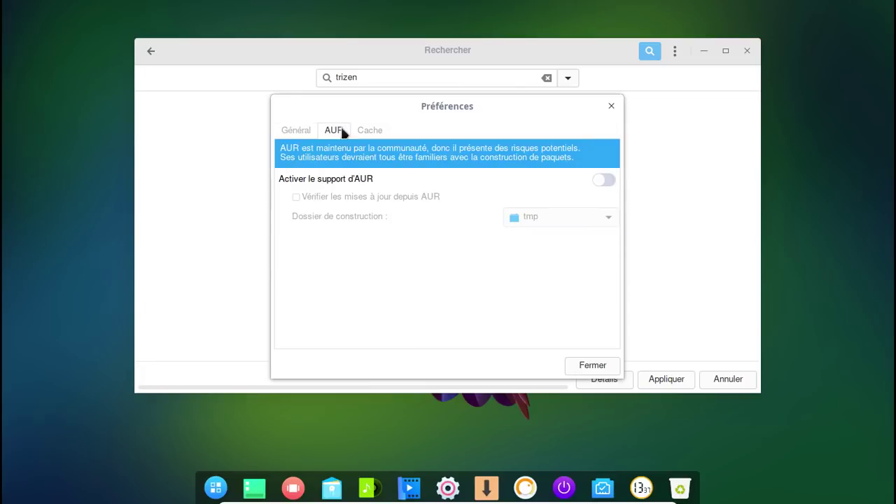
click(610, 182)
click(584, 218)
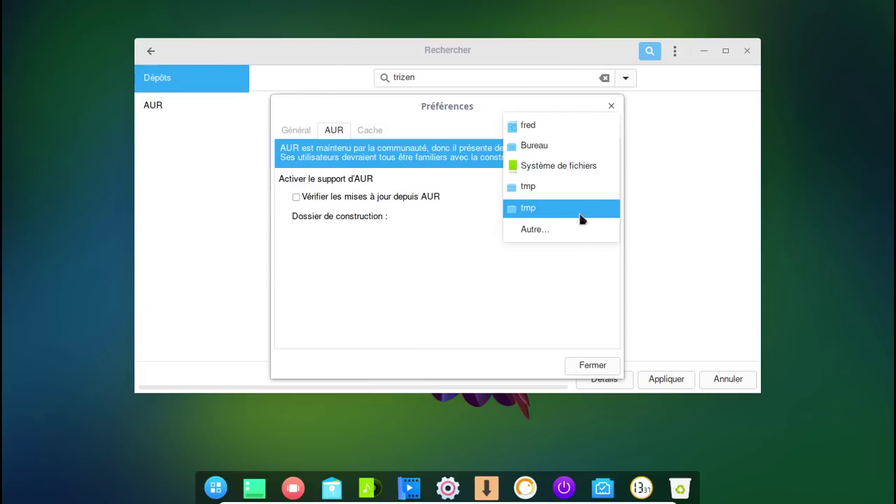
click(548, 126)
click(592, 365)
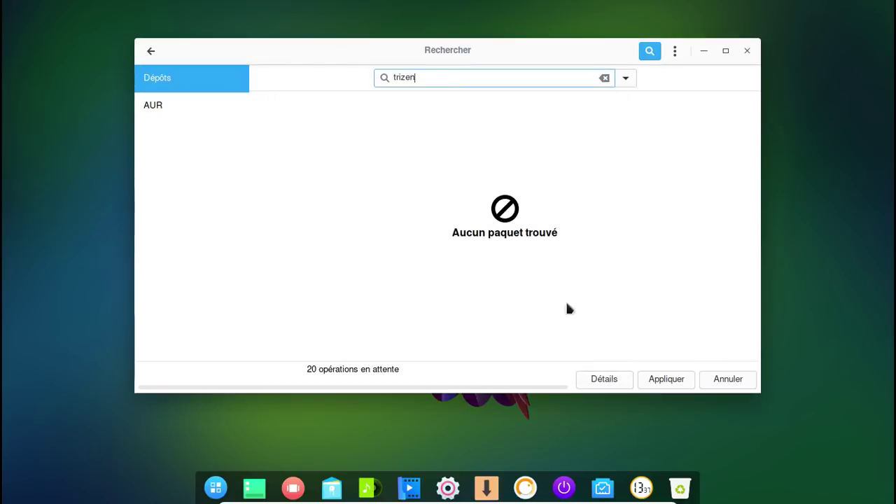
click(190, 98)
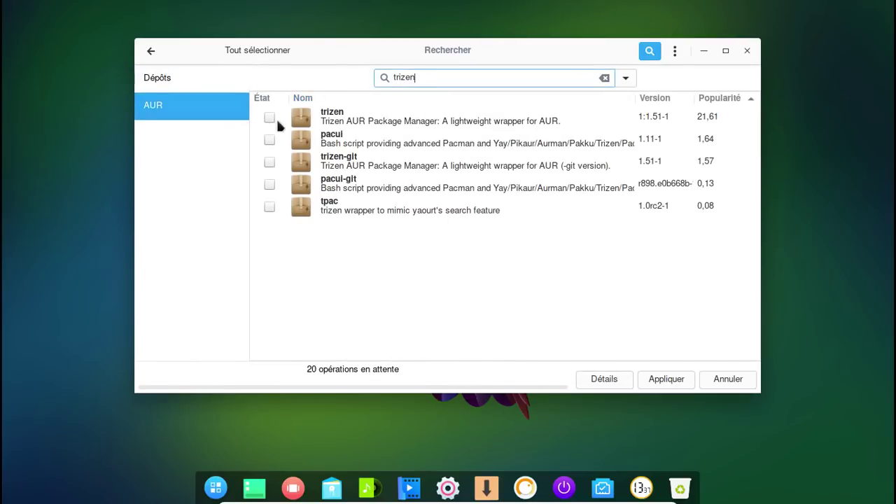
- Mark trizen from the AUR and search for libreoffice-fresh
click(270, 118)
drag(441, 77, 365, 78)
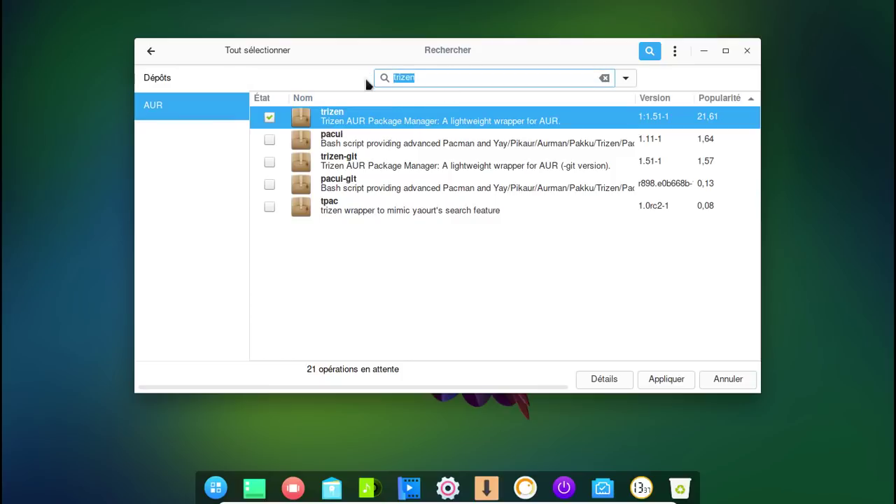
text(libreoffice-fresh)
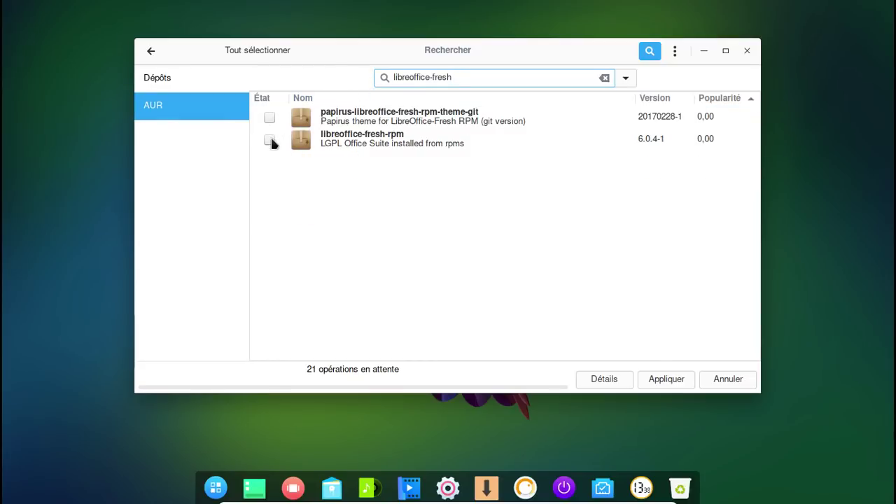
click(270, 141)
click(270, 141)
- In the repository results, mark the French libreoffice-fresh-fr language pack
click(196, 83)
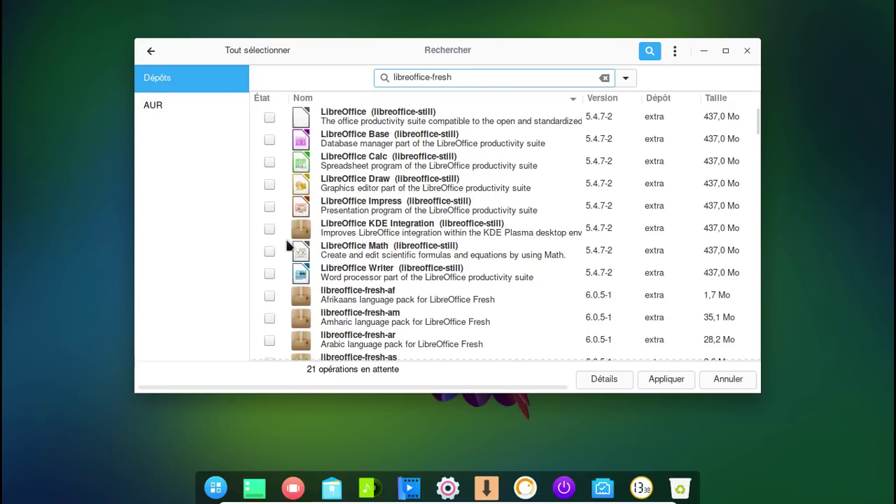
scroll(445, 191, down, 2)
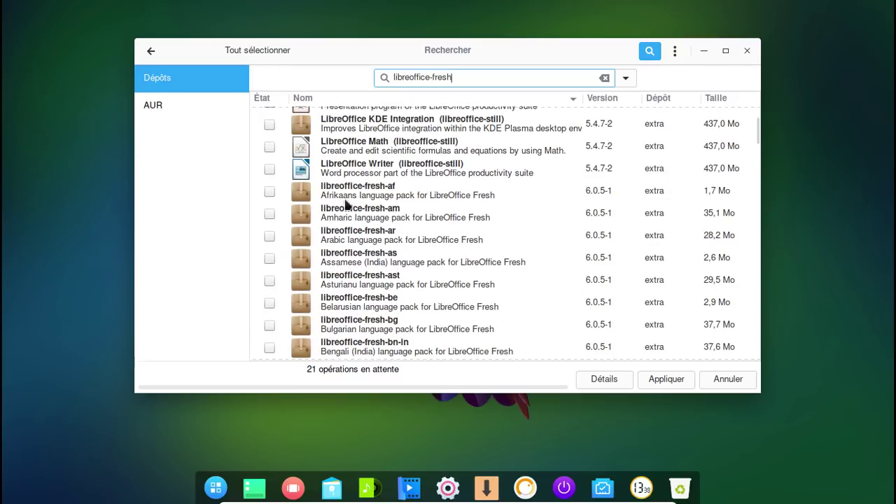
scroll(348, 205, down, 4)
scroll(343, 205, down, 5)
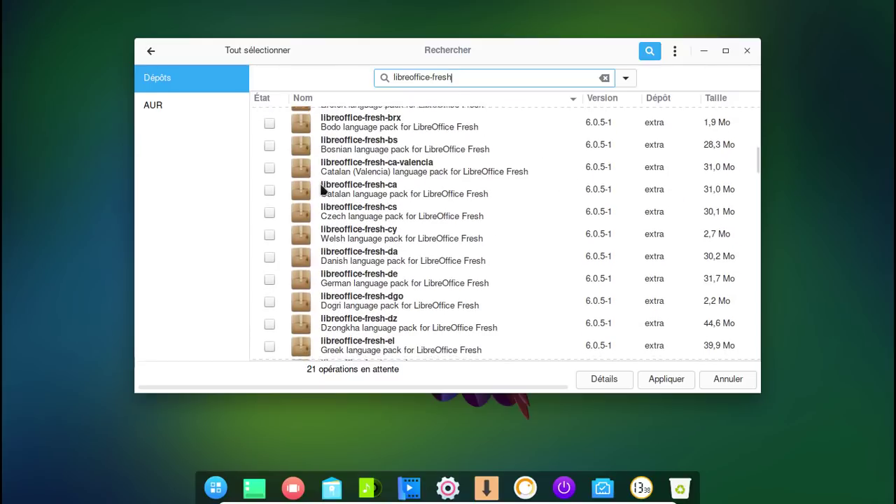
scroll(334, 207, down, 4)
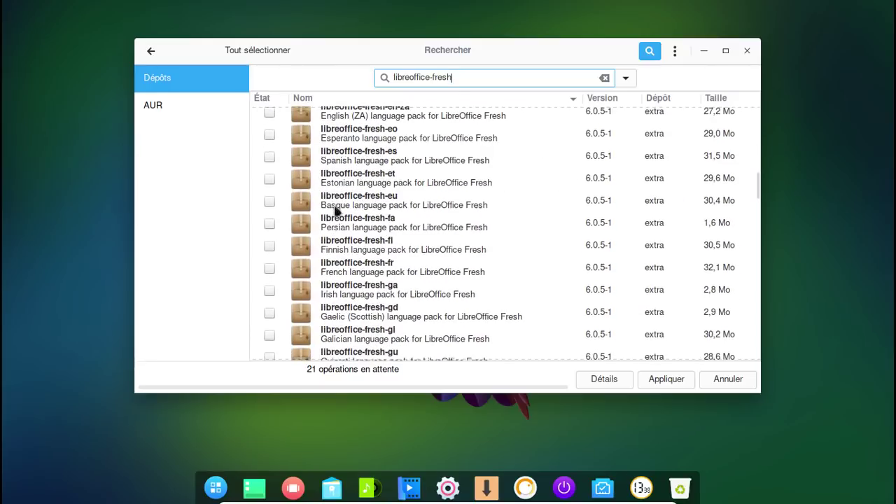
click(269, 270)
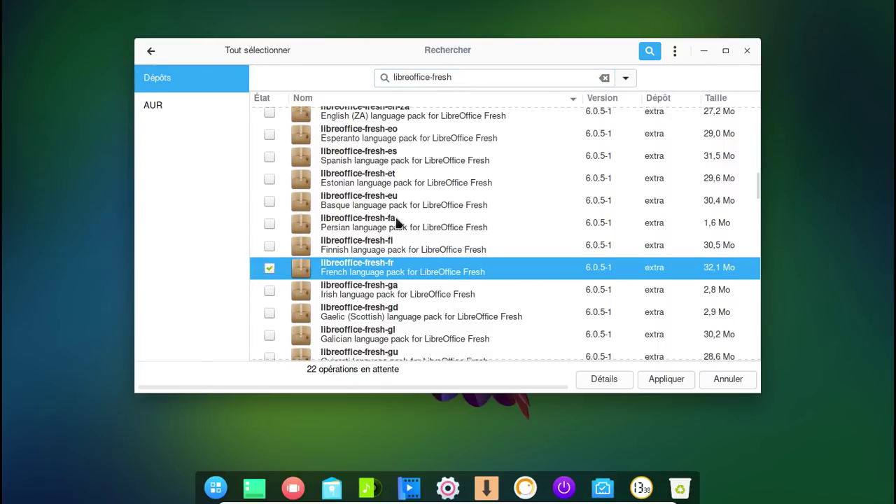
- Mark libreoffice-fresh itself and apply the queued operations
scroll(397, 223, up, 8)
scroll(396, 223, up, 3)
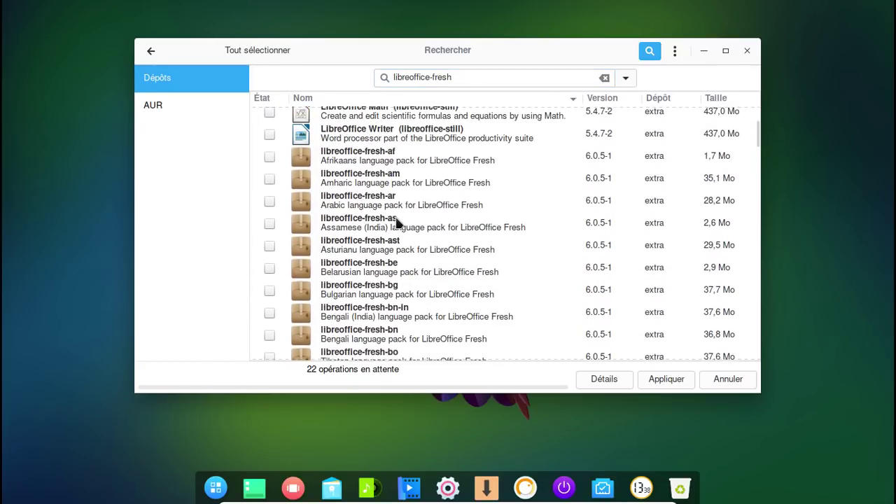
scroll(396, 217, up, 3)
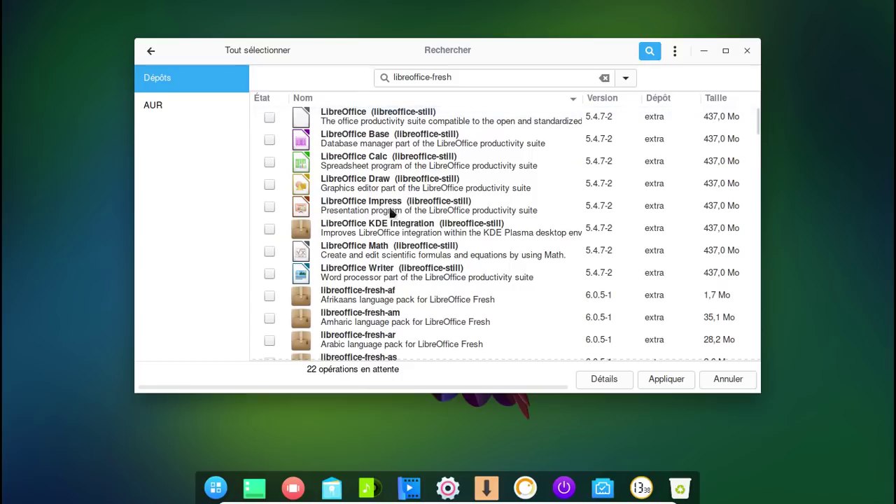
scroll(467, 189, down, 9)
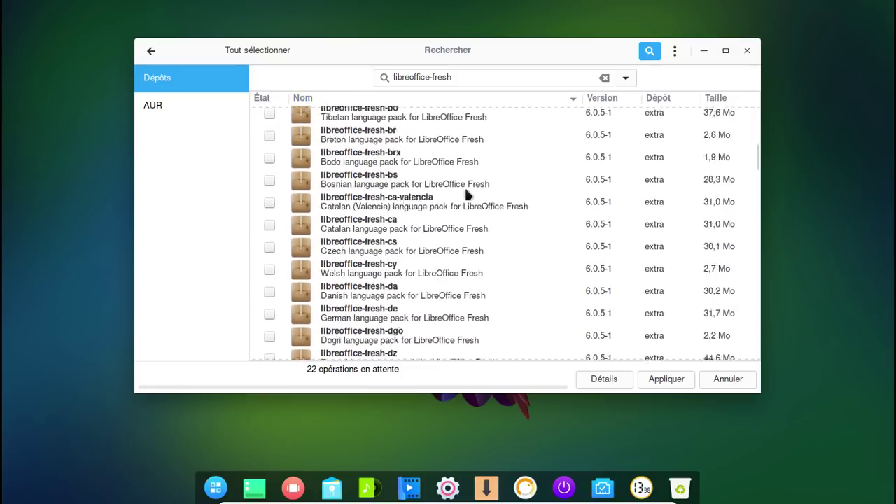
scroll(465, 190, down, 12)
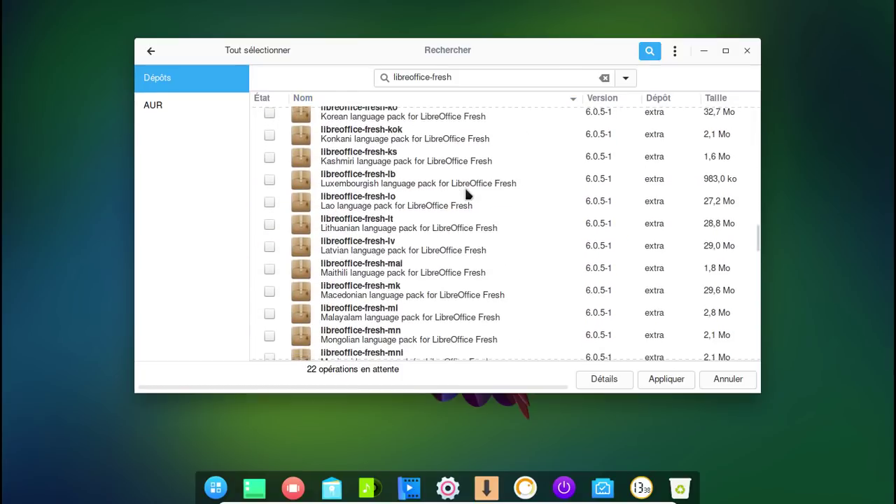
scroll(467, 193, down, 12)
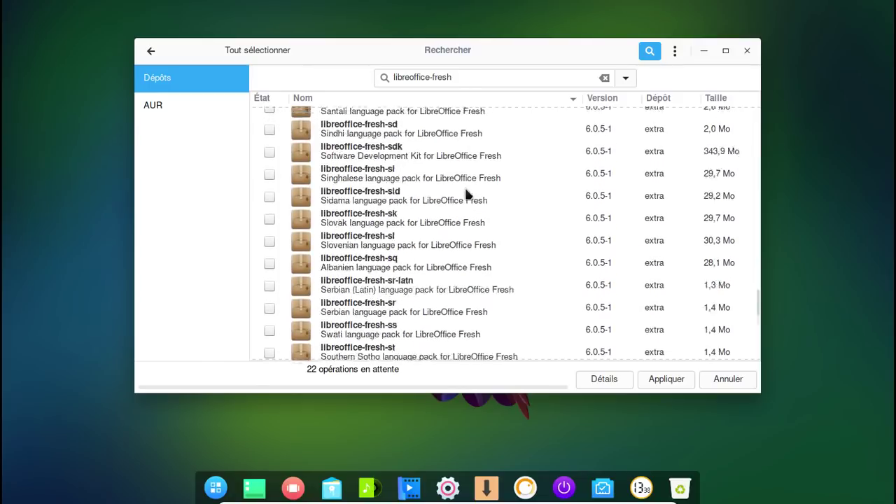
scroll(467, 194, down, 3)
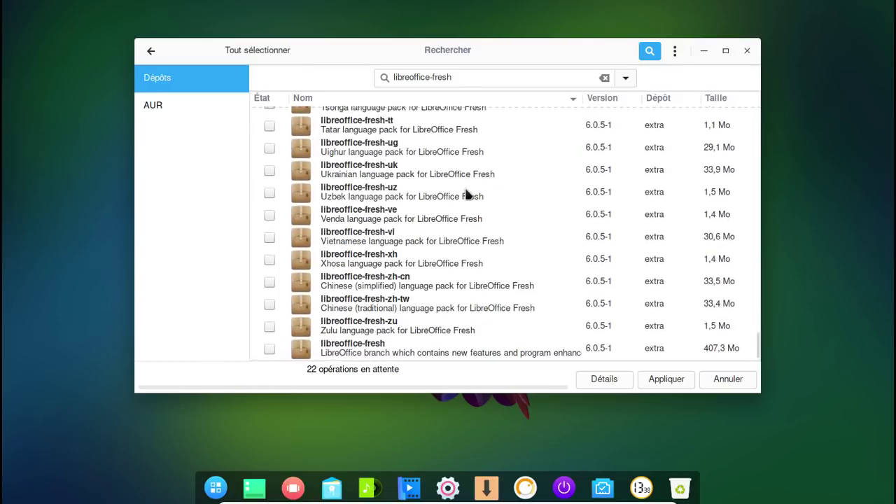
click(269, 349)
click(662, 379)
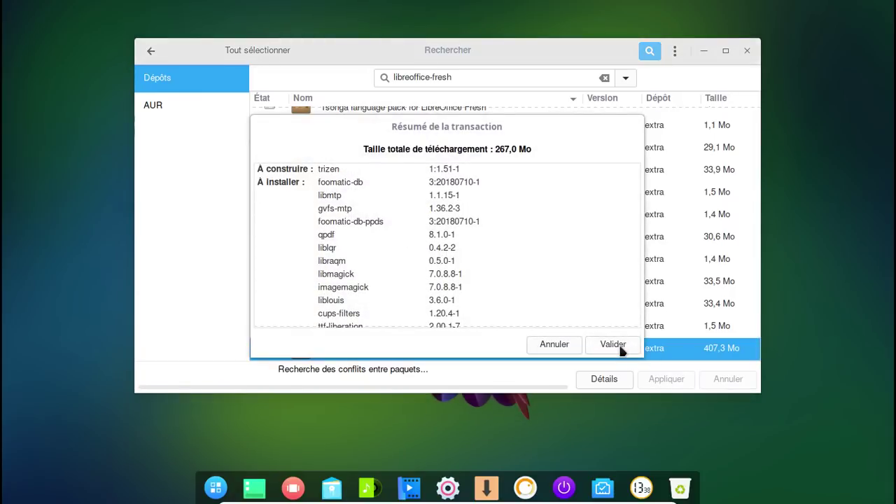
- Validate the transaction to start the 267,0 Mo download and view the detailed log
click(622, 349)
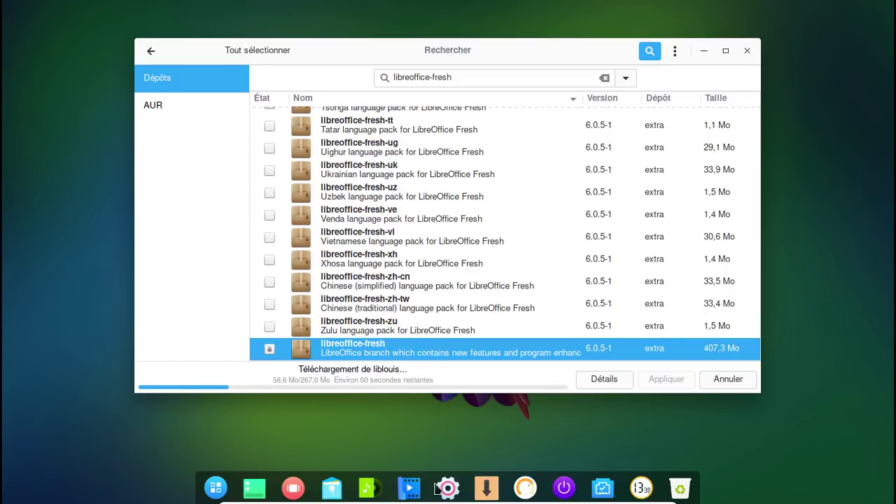
right_click(480, 488)
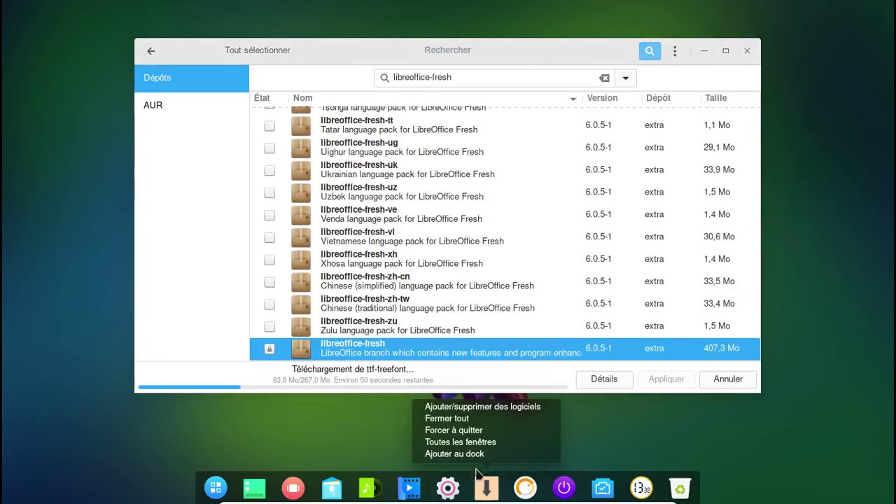
click(430, 453)
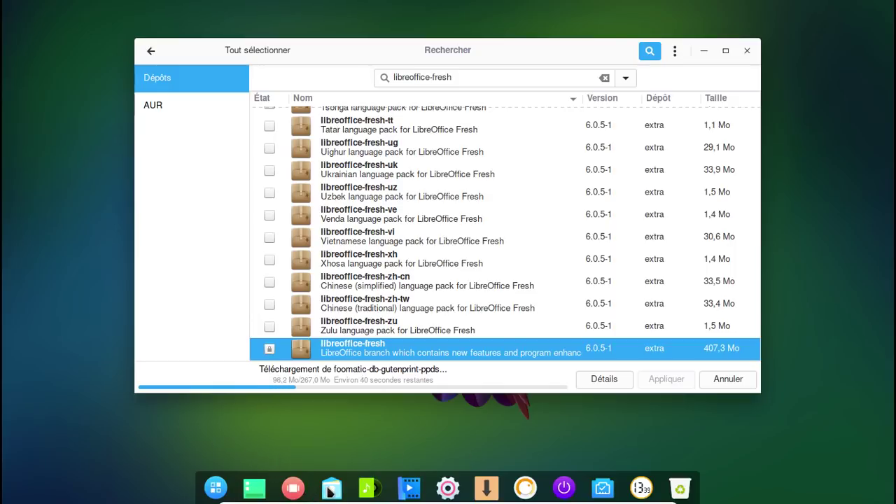
click(330, 490)
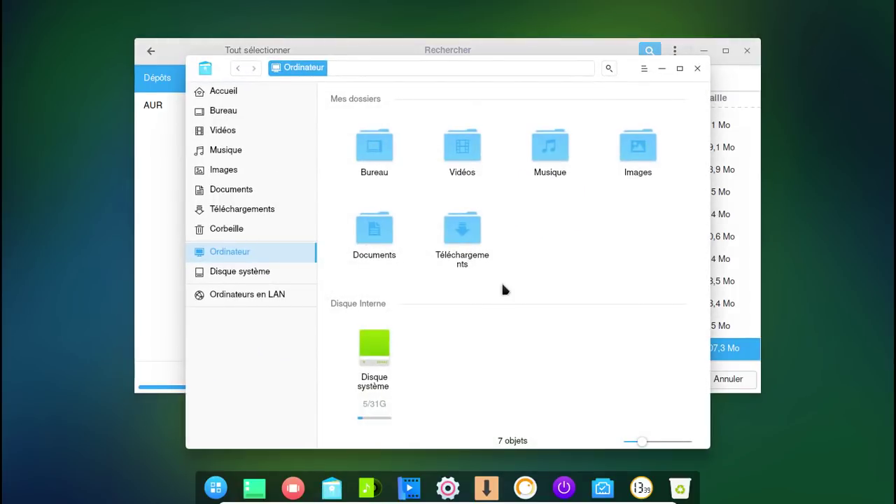
click(699, 68)
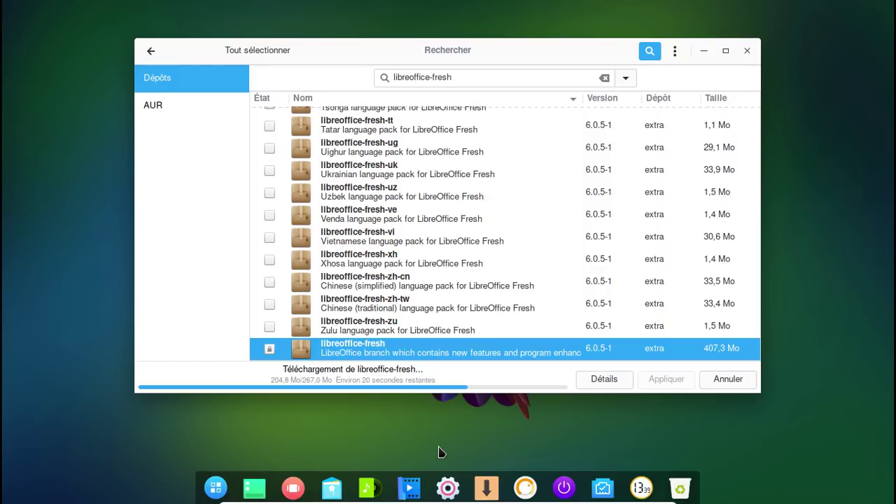
click(588, 385)
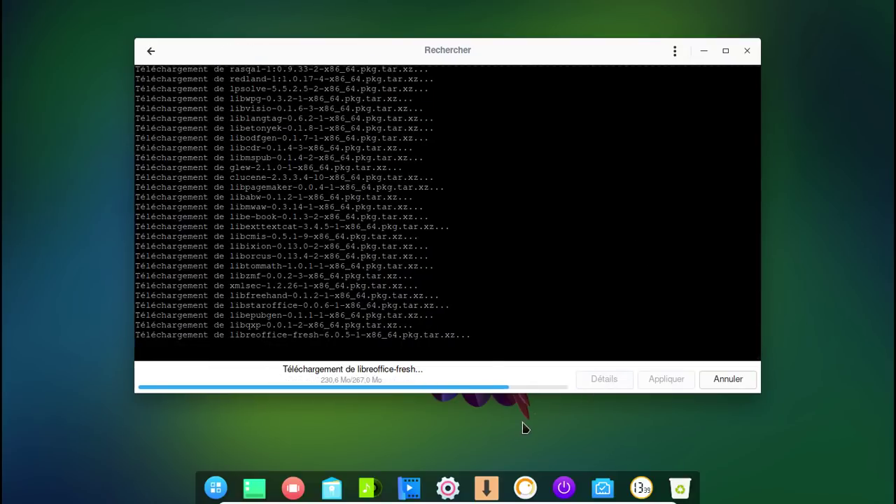
- Return to the package list and briefly browse the app launcher
click(151, 50)
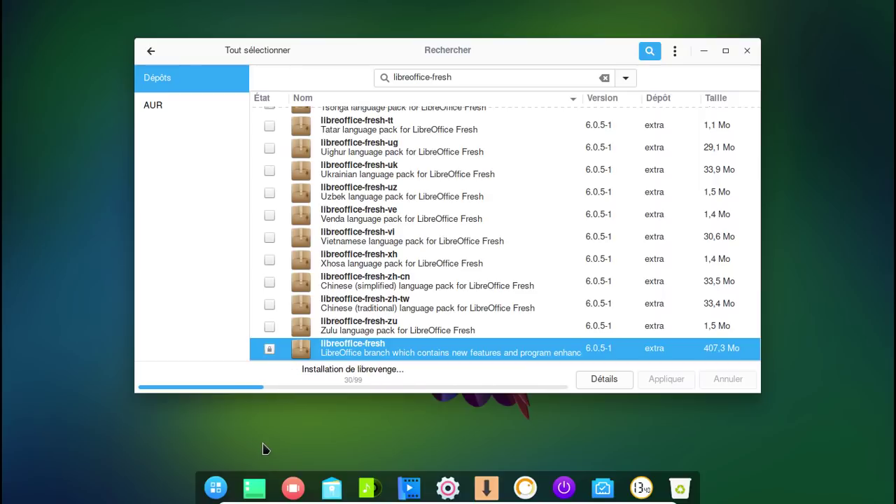
click(220, 491)
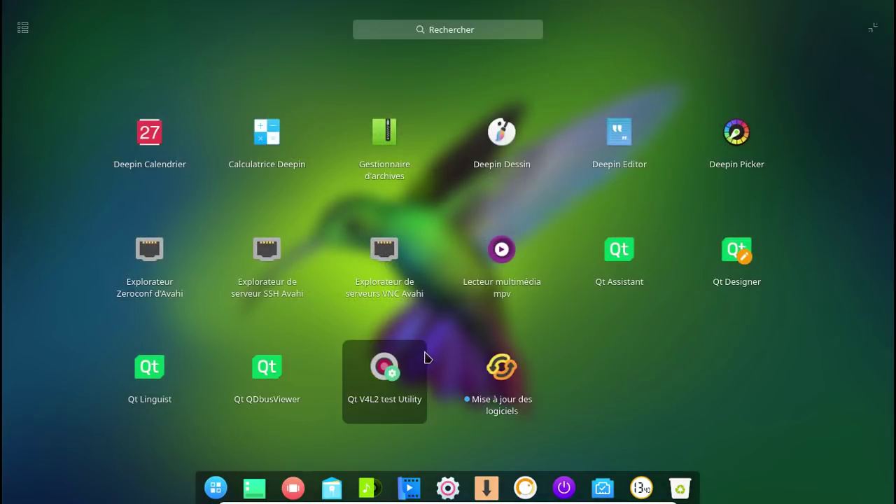
scroll(425, 359, up, 3)
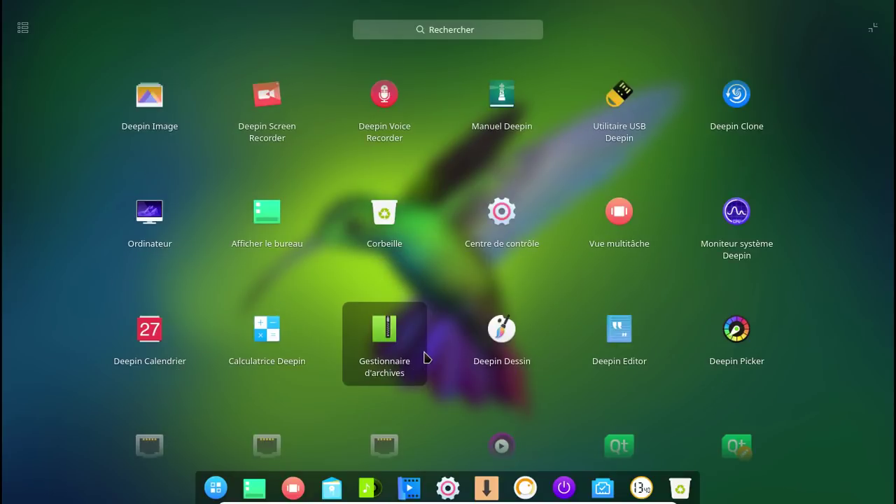
scroll(424, 358, up, 2)
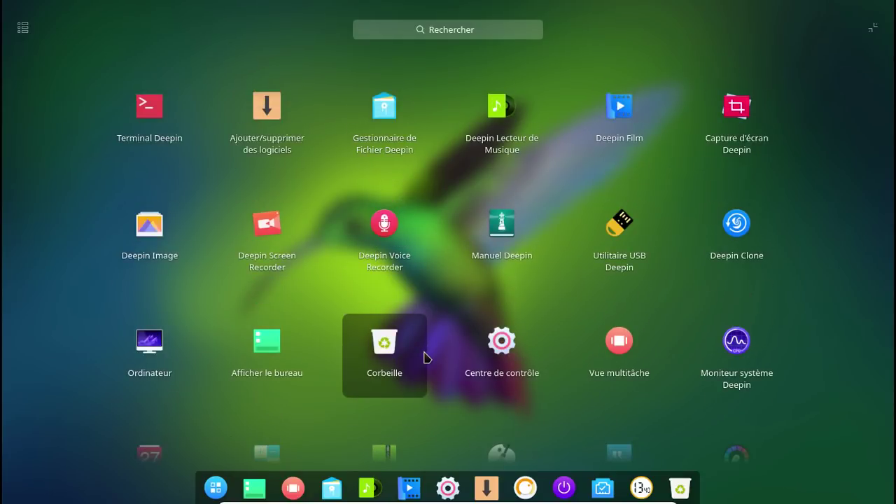
scroll(427, 358, down, 1)
key(Escape)
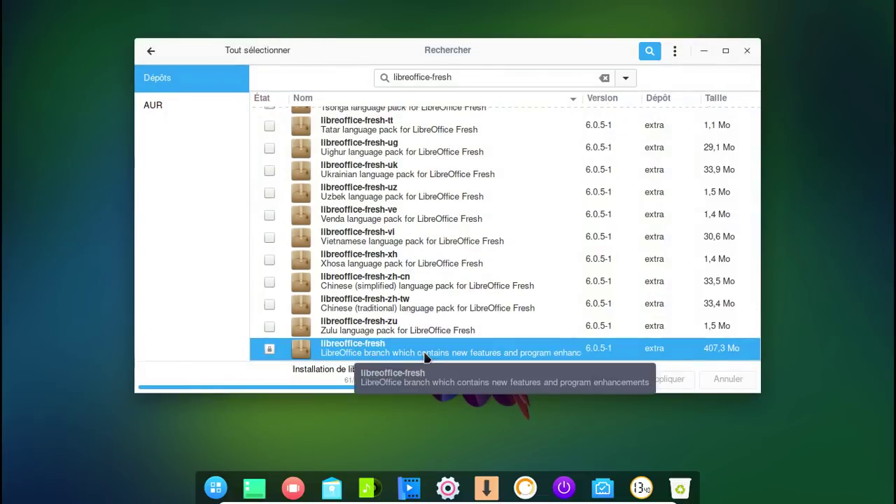
- Review the detailed installation log until it completes, then go back to the list
click(620, 379)
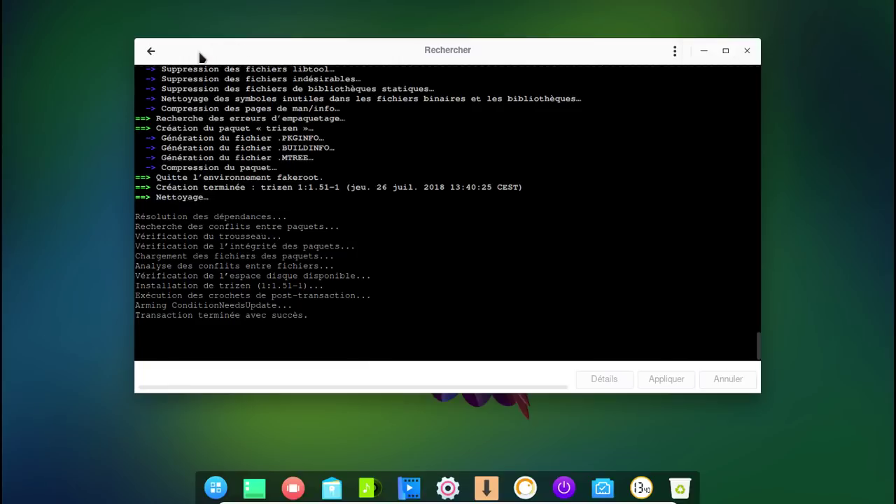
click(150, 51)
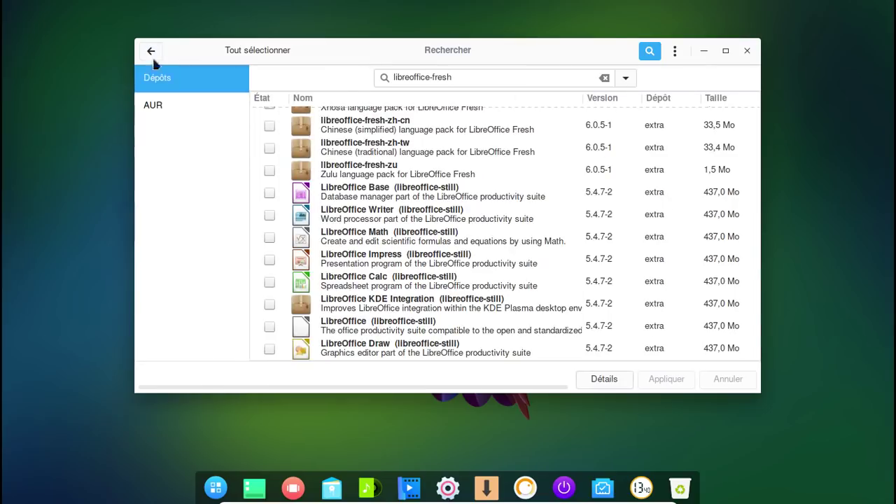
click(215, 490)
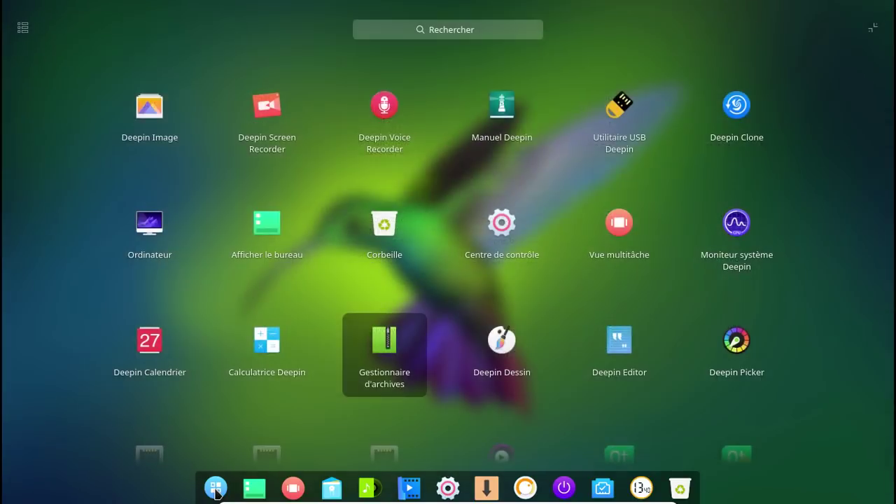
- Open Terminal Deepin and enable org.cups.cupsd with sudo systemctl enable
click(476, 31)
text(t)
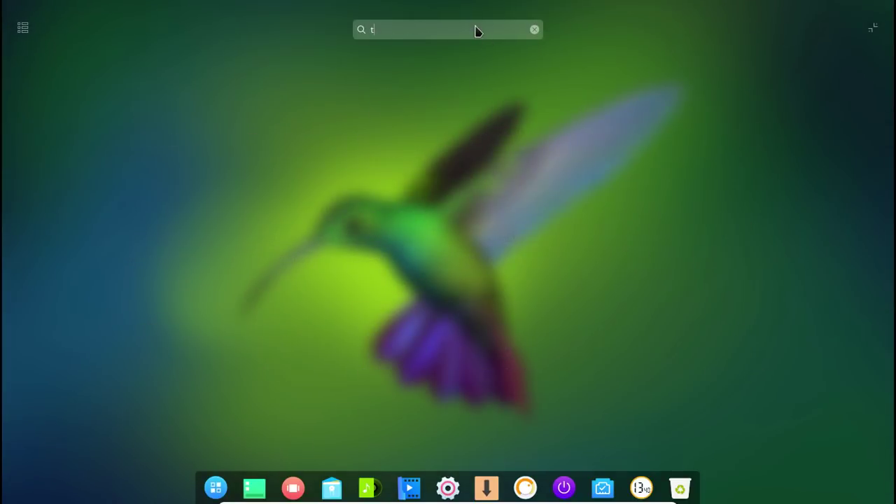
click(384, 108)
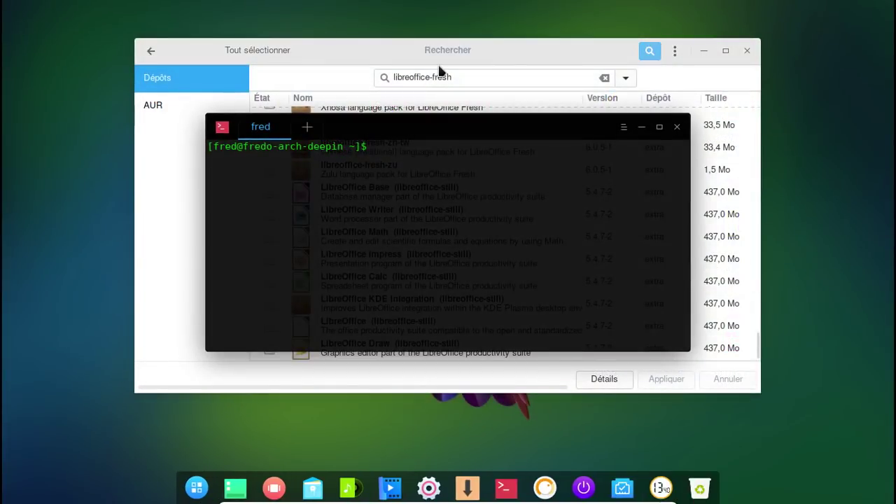
text(sudo systemctl enabl)
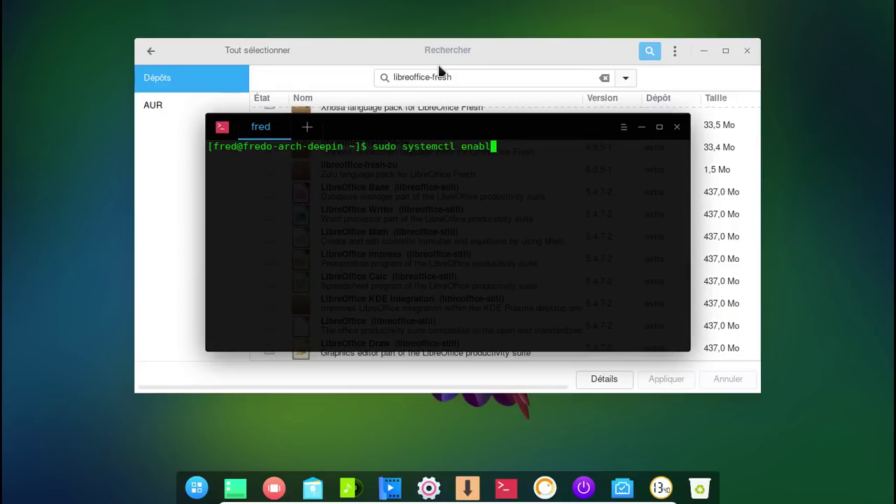
text(e org.cups.cupsd)
key(Return)
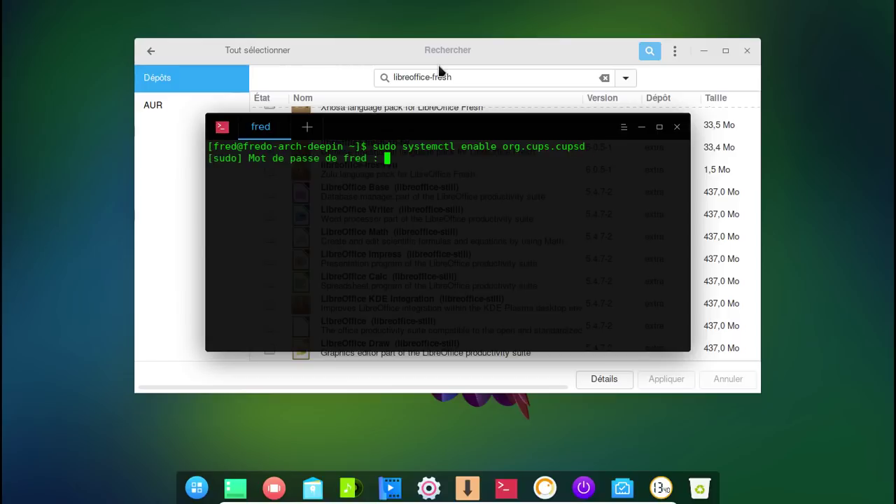
key(Return)
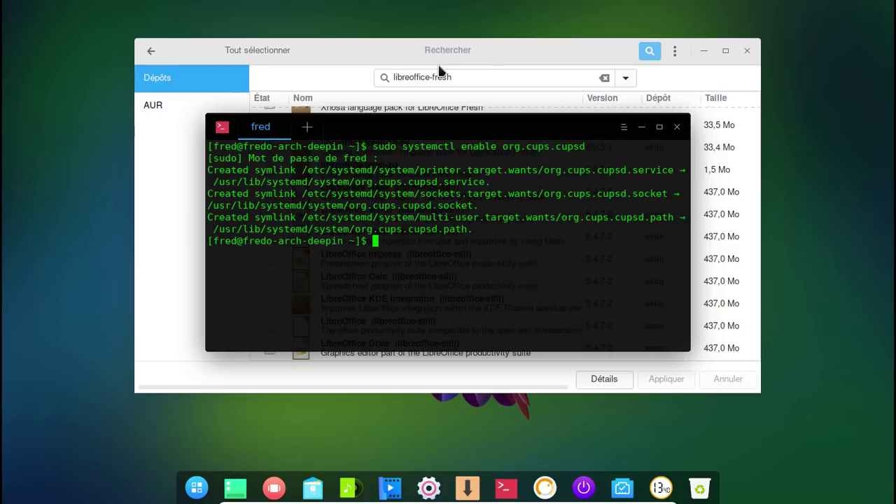
- Enable the avahi-daemon and avahi-dnsconfd services with systemctl
key(Up)
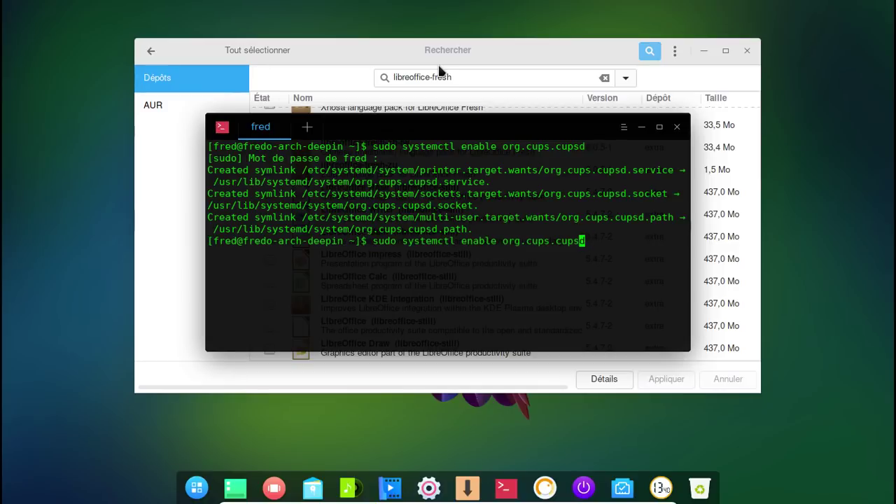
key(BackSpace)
key(BackSpace)
key(BackSpace)
key(BackSpace)
key(BackSpace)
key(BackSpace)
key(BackSpace)
key(BackSpace)
key(BackSpace)
key(BackSpace)
key(BackSpace)
key(BackSpace)
key(BackSpace)
key(BackSpace)
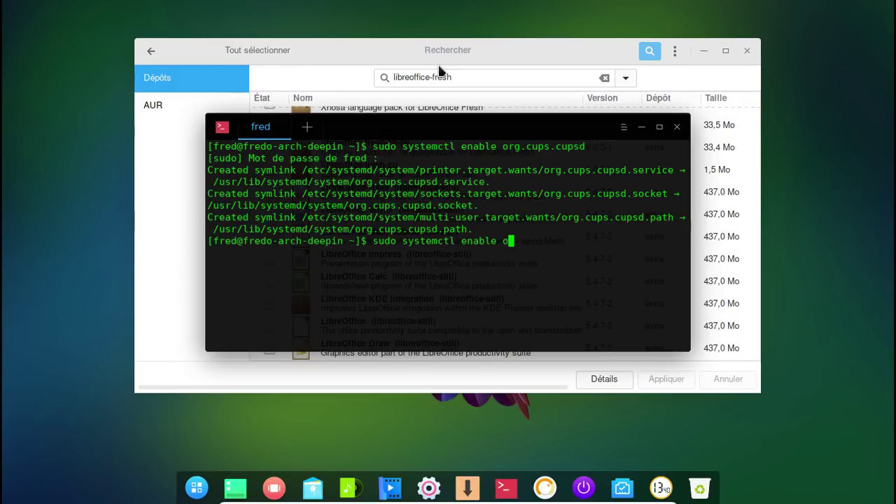
text(avha)
key(BackSpace)
key(BackSpace)
text(ahi)
text(-daemon)
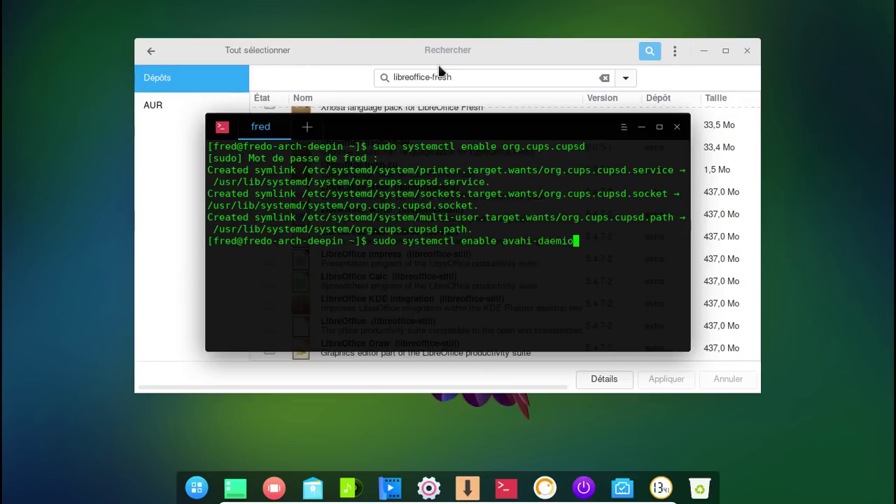
key(Return)
key(Up)
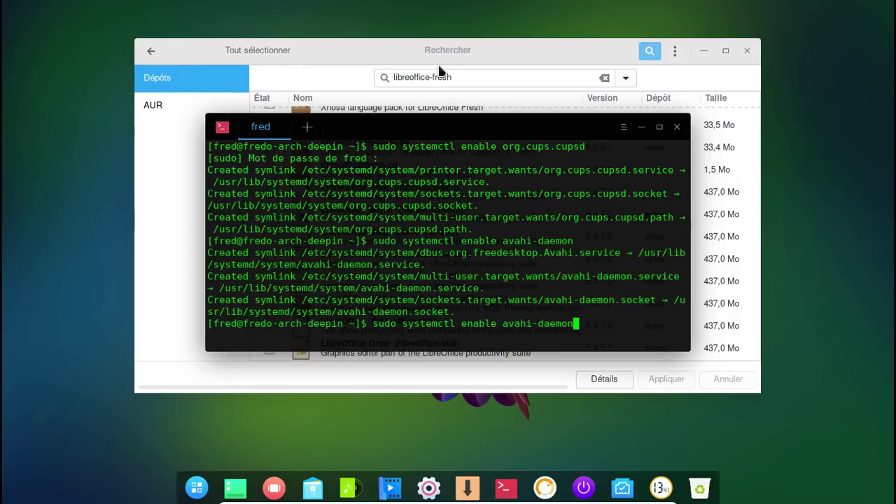
key(BackSpace)
key(BackSpace)
key(BackSpace)
key(BackSpace)
key(BackSpace)
text(nscondf)
key(BackSpace)
key(BackSpace)
text(fd)
key(Return)
- Start the org.cups.cupsd service with sudo systemctl start
key(Up)
key(Up)
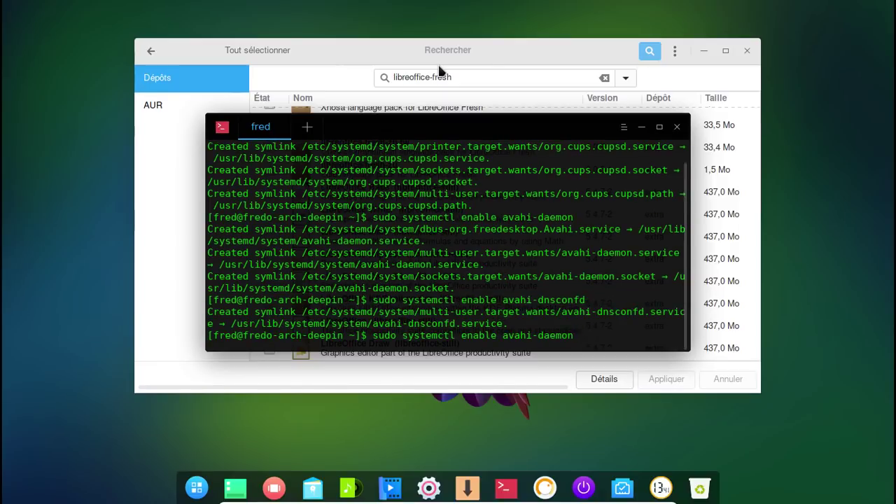
key(Up)
key(Left)
key(Left)
key(Left)
key(Left)
key(Left)
key(Left)
key(Left)
key(Left)
key(Left)
key(Left)
key(Left)
key(Left)
key(Left)
key(Left)
key(Left)
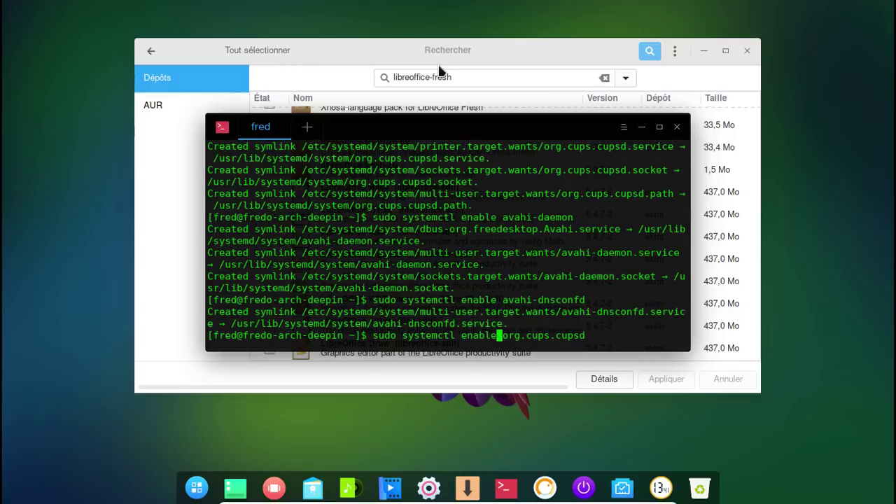
key(BackSpace)
key(BackSpace)
key(BackSpace)
key(BackSpace)
key(BackSpace)
key(BackSpace)
text(start)
key(Return)
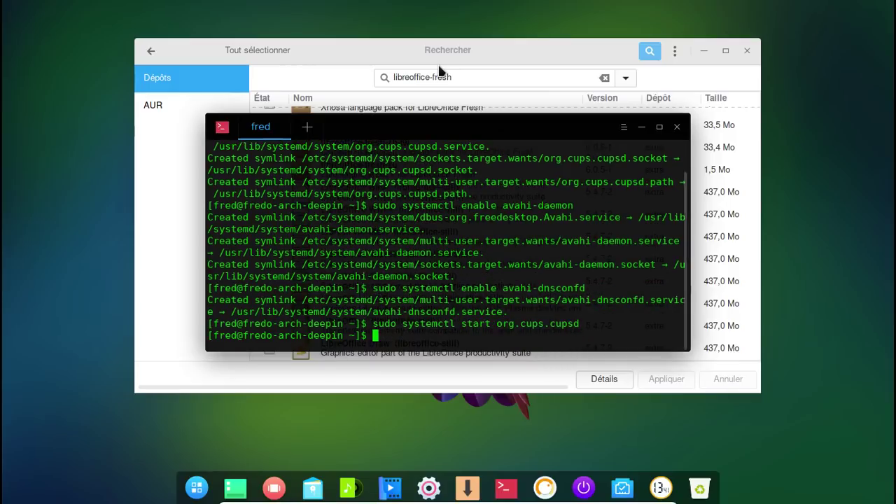
- Search hplip, mark HP Device Manager, and apply and validate its installation
click(463, 77)
drag(463, 77, 379, 77)
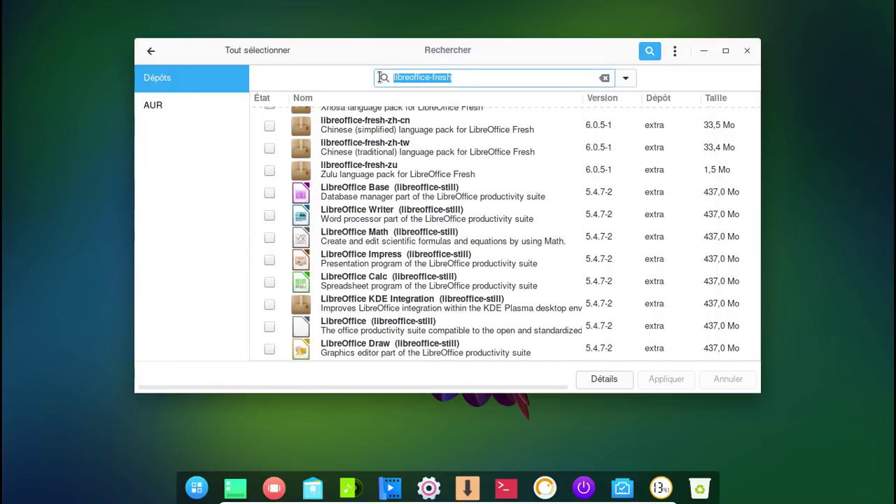
text(hplip)
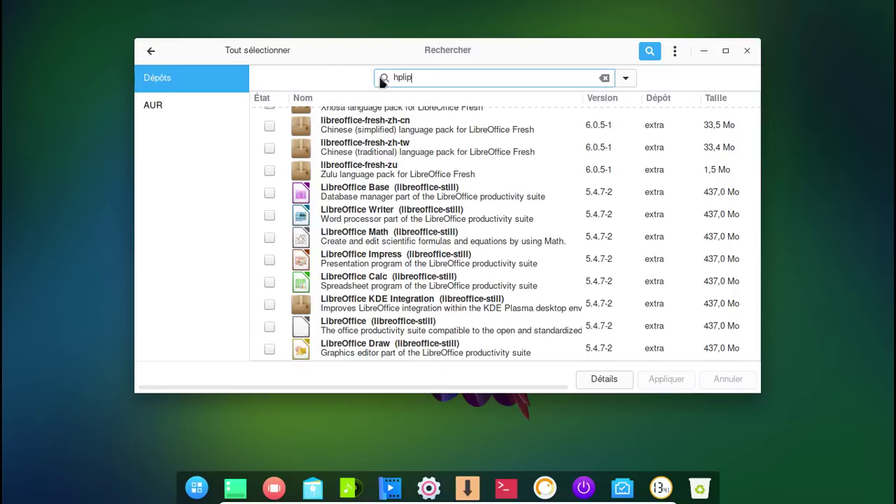
click(269, 117)
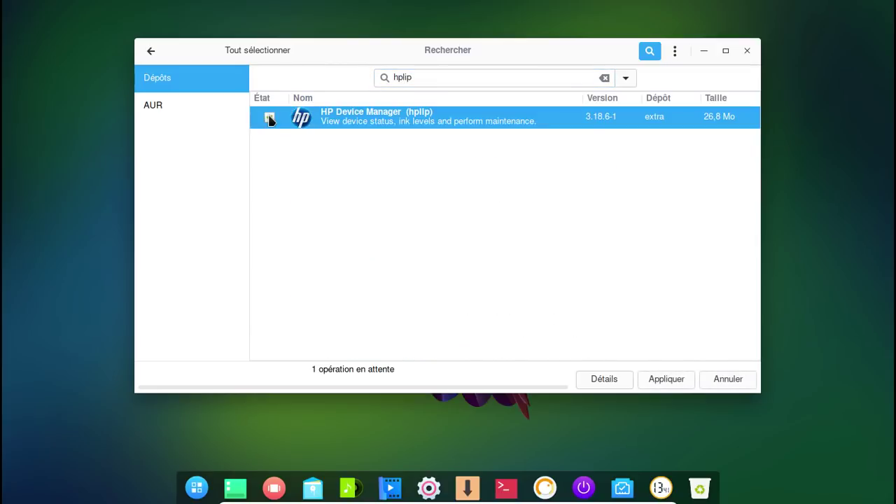
click(659, 379)
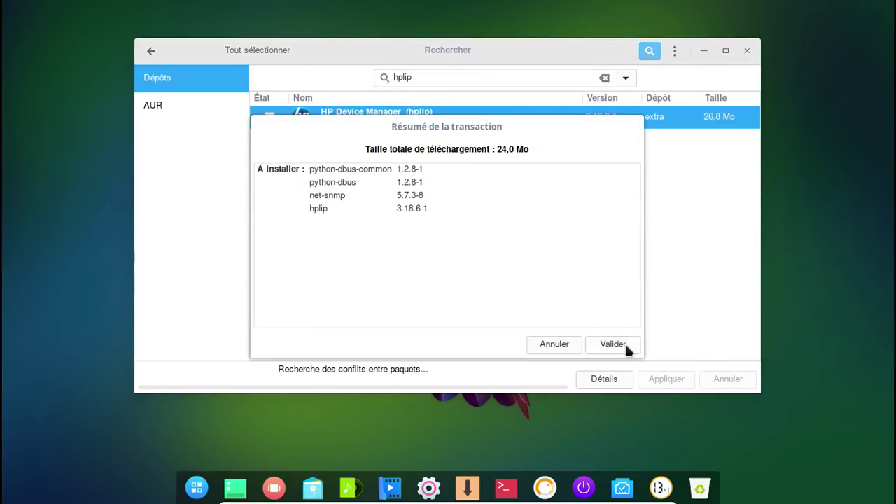
click(624, 346)
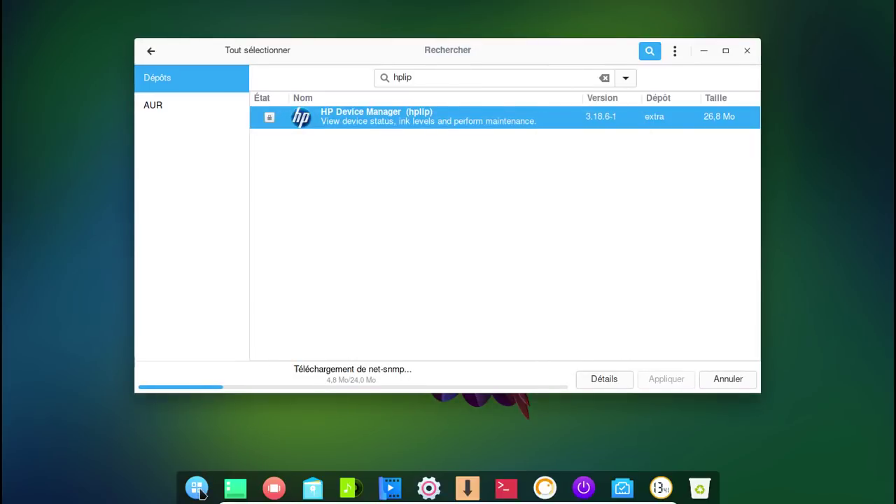
click(198, 490)
scroll(275, 411, down, 2)
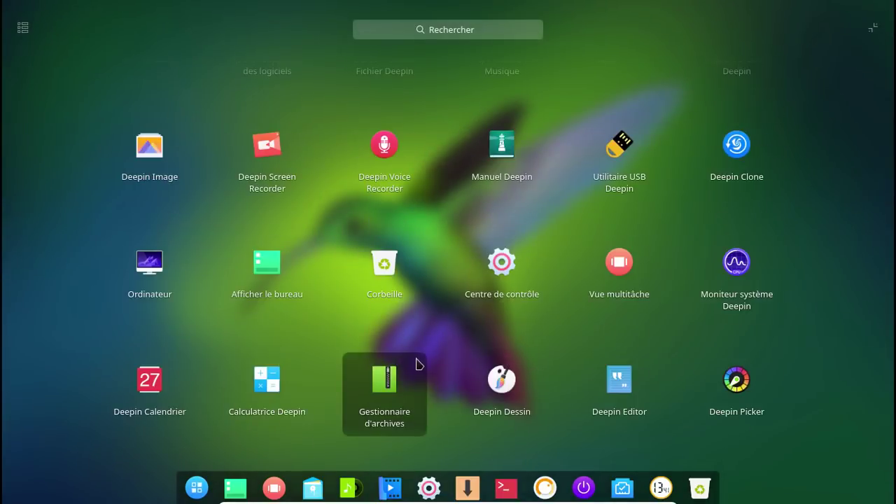
scroll(403, 369, down, 2)
scroll(403, 369, down, 2)
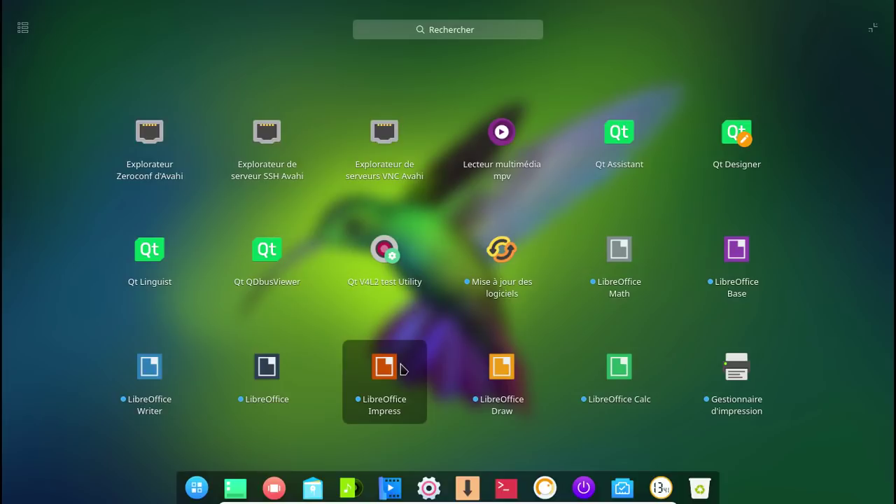
scroll(546, 306, up, 2)
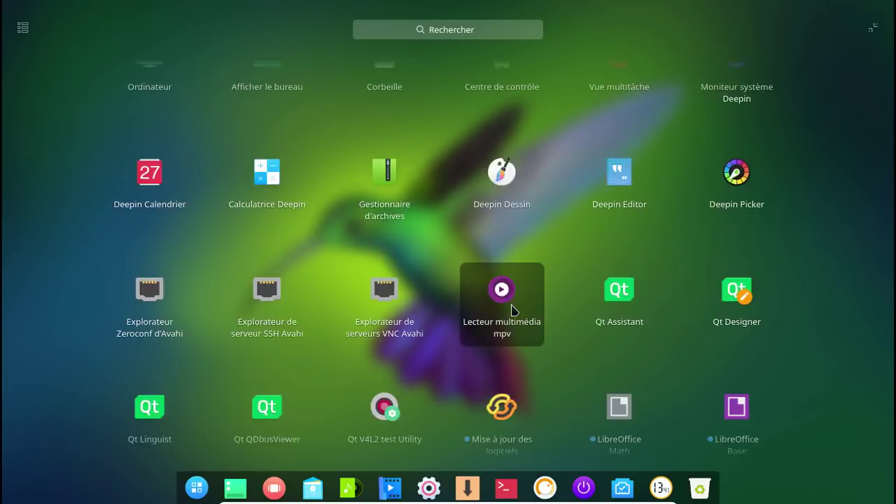
scroll(512, 311, up, 1)
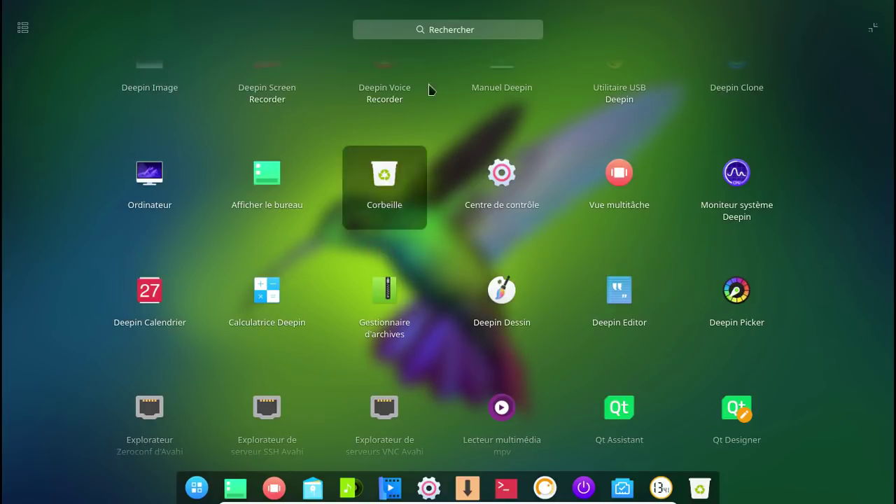
click(455, 31)
text(fri)
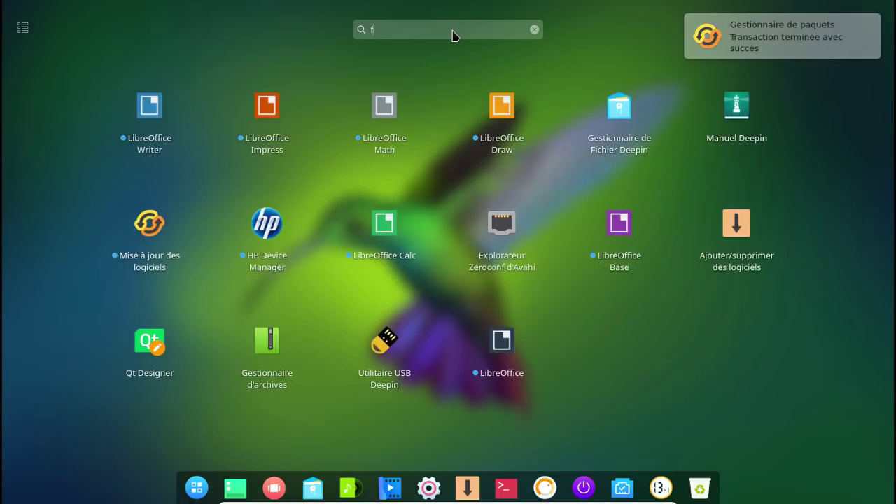
text(ire)
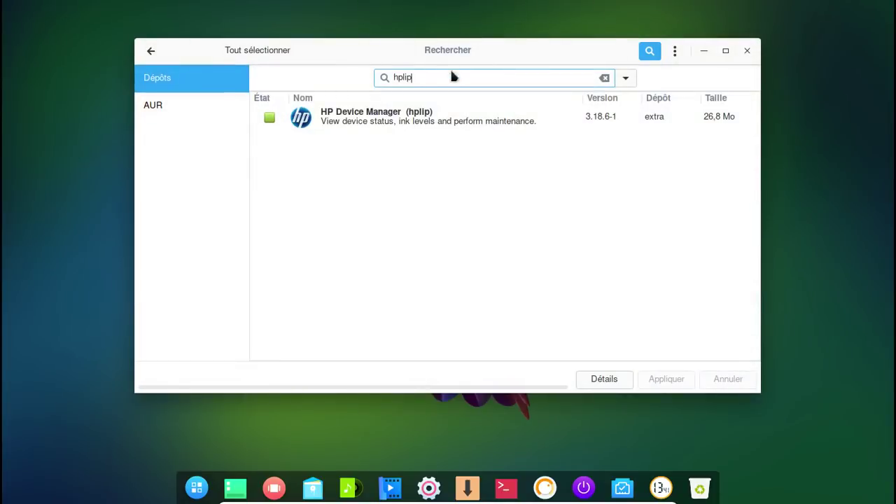
- Search for 'firefox' and mark Firefox and the firefox-i18n-fr French language pack for installation
drag(451, 76, 357, 75)
text(firefox)
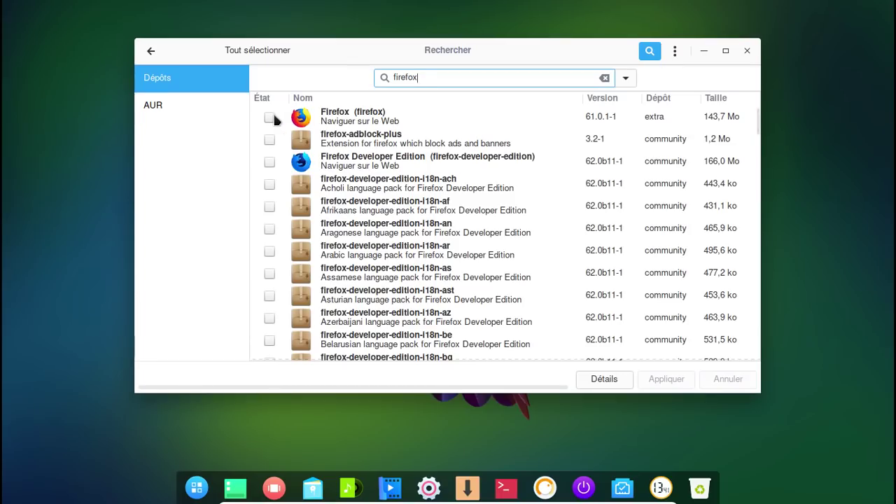
click(269, 117)
scroll(292, 250, down, 13)
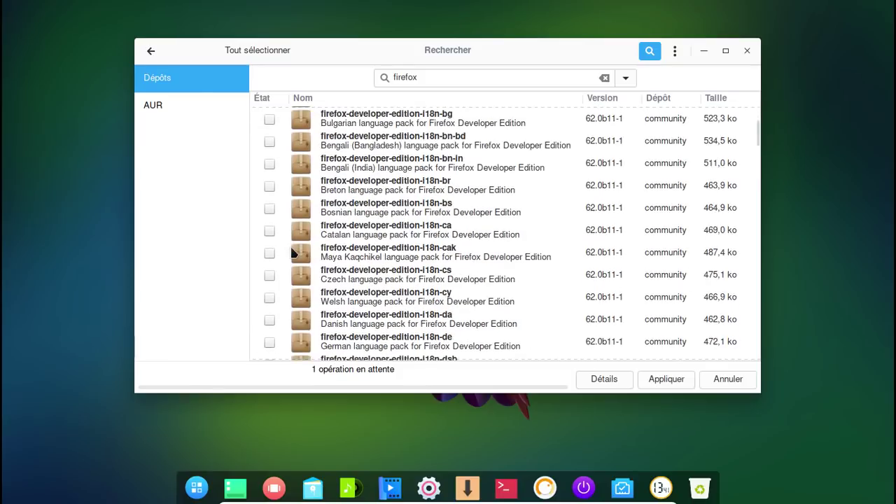
scroll(293, 252, down, 12)
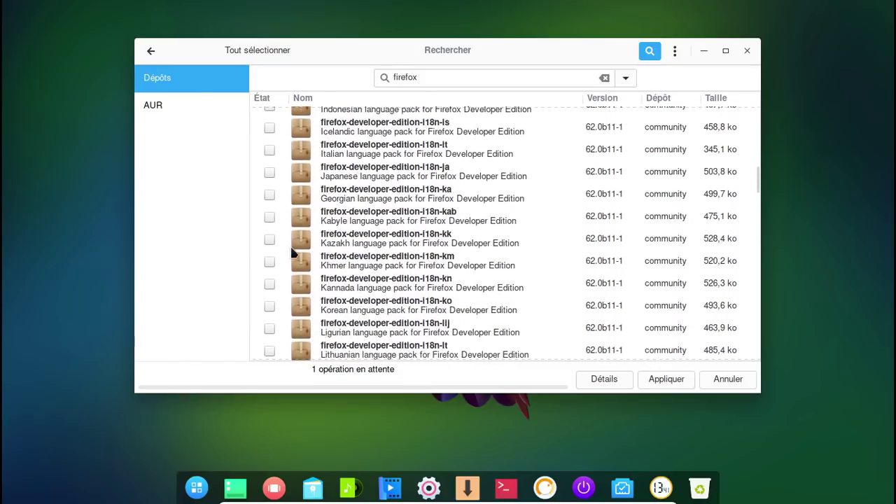
scroll(293, 251, down, 11)
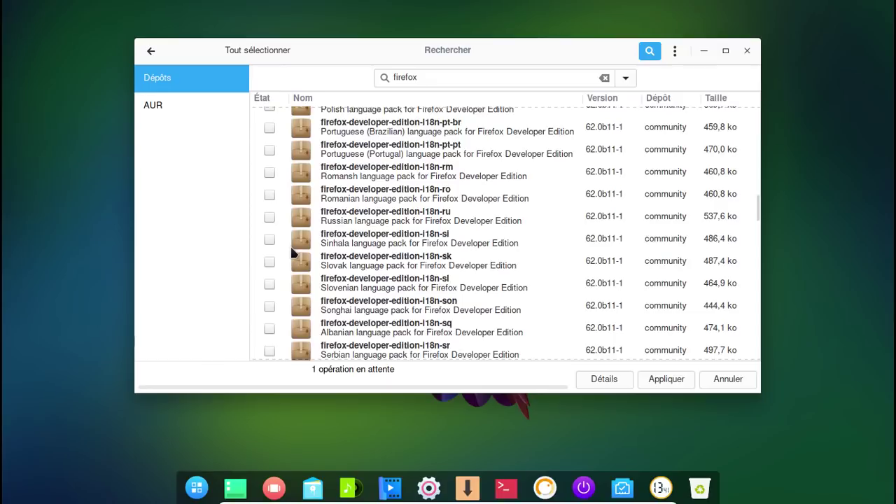
scroll(290, 245, down, 10)
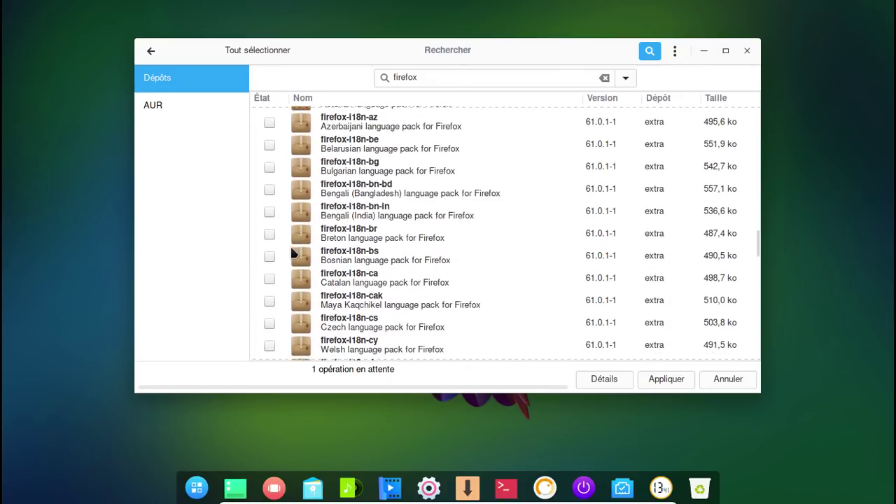
scroll(292, 253, down, 3)
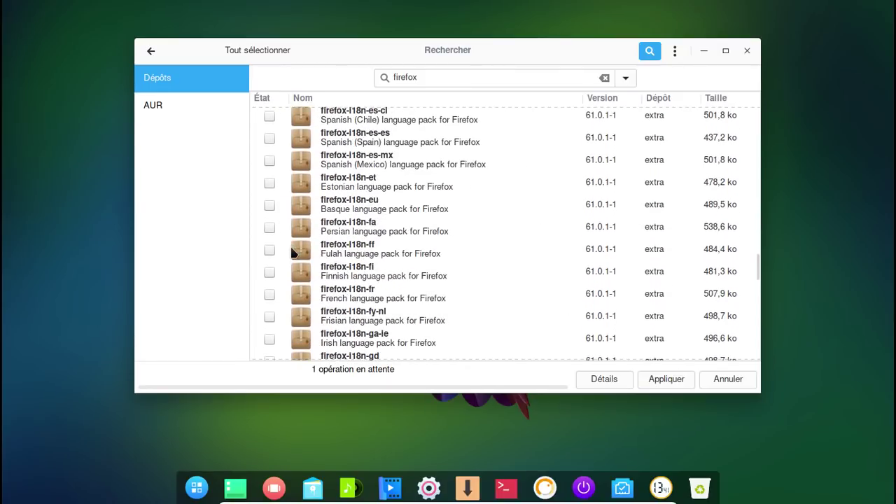
click(271, 295)
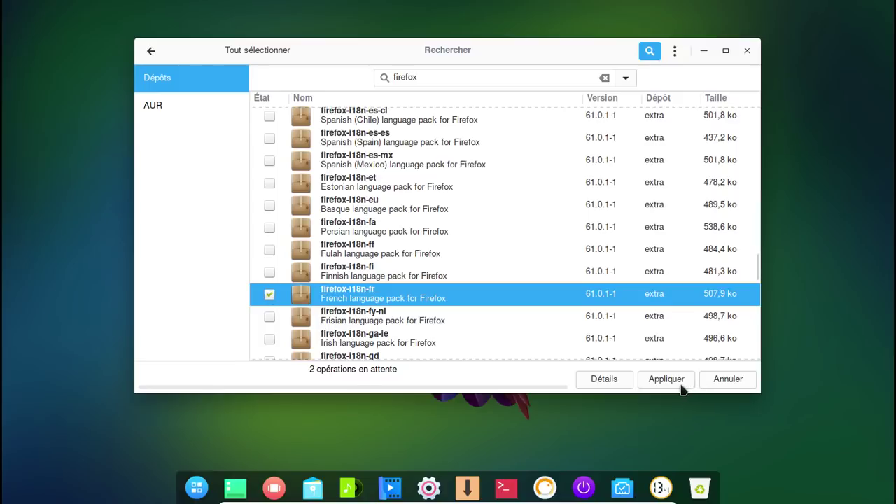
- Apply and confirm the transaction to install Firefox and firefox-i18n-fr
click(673, 381)
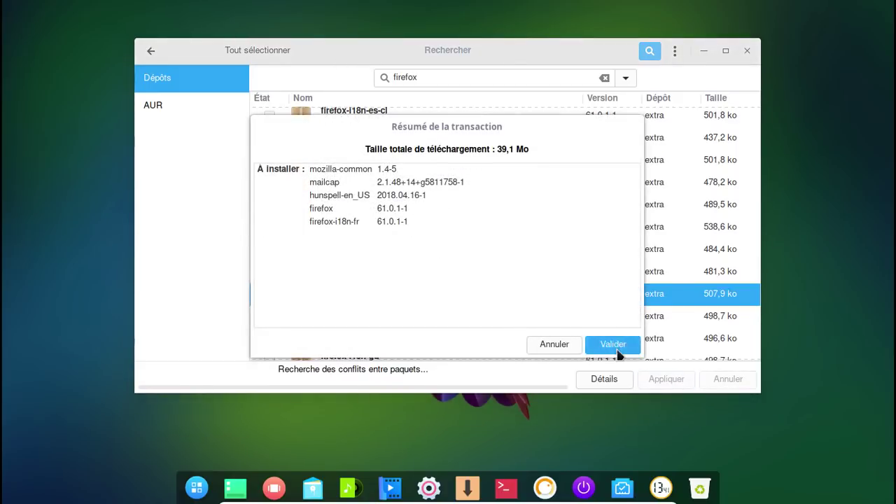
click(613, 345)
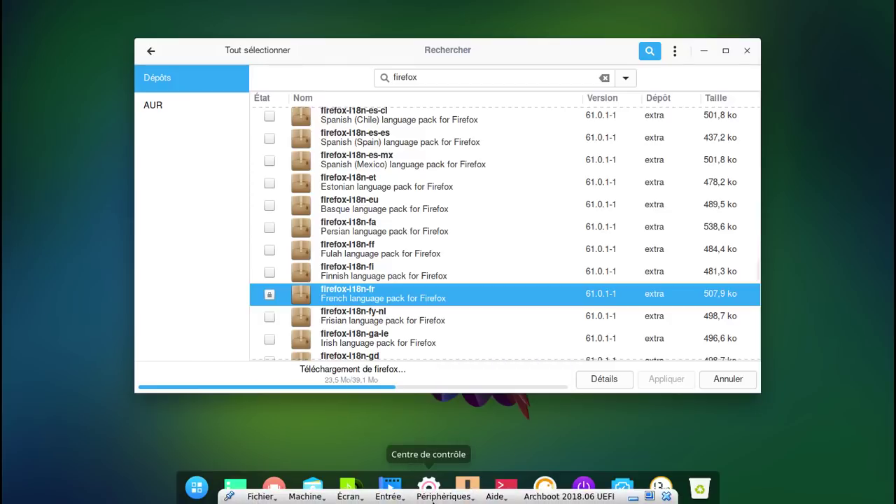
click(434, 497)
mouse_move(488, 409)
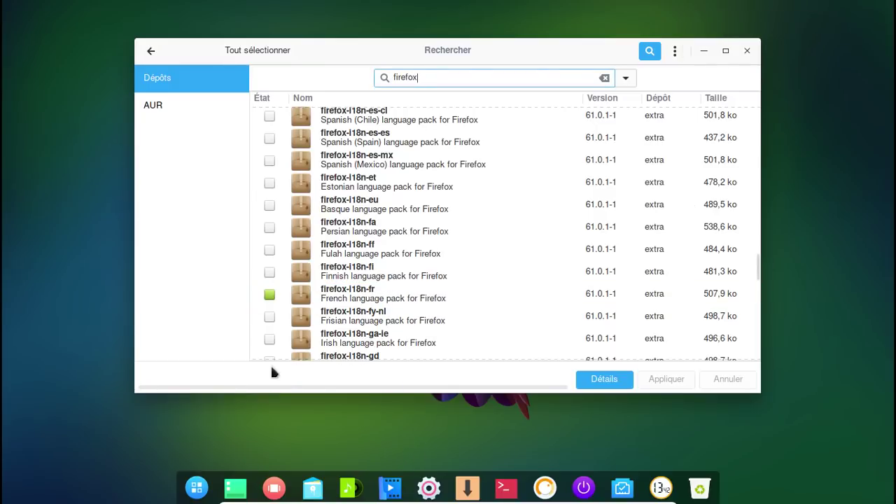
- Search the Deepin launcher for 'cups' and start Gestionnaire d'impression, opening CUPS at localhost:631
click(197, 489)
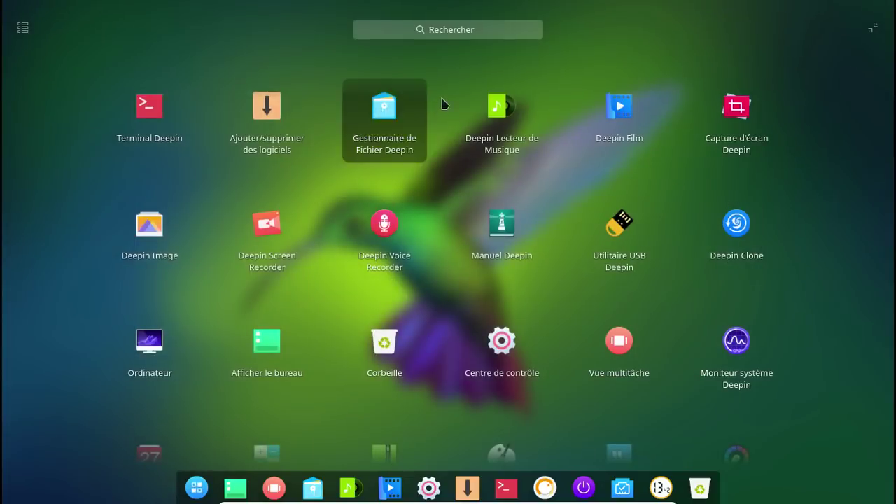
click(459, 31)
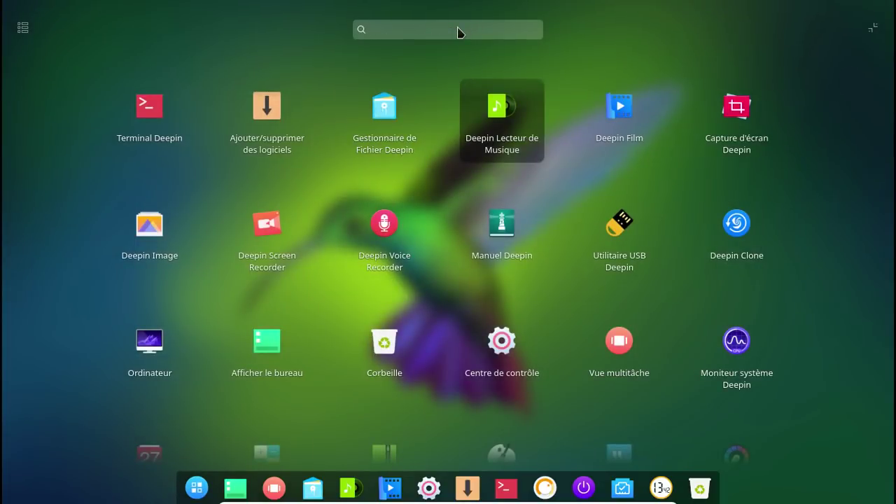
text(cups)
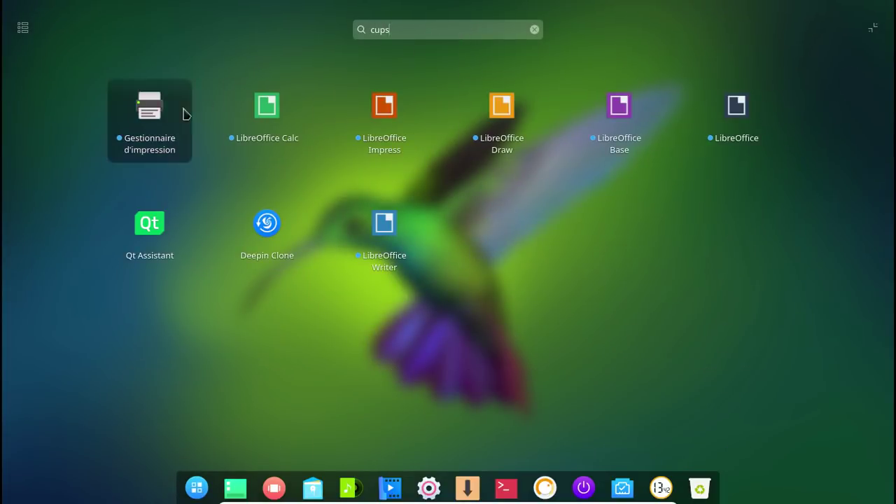
click(151, 109)
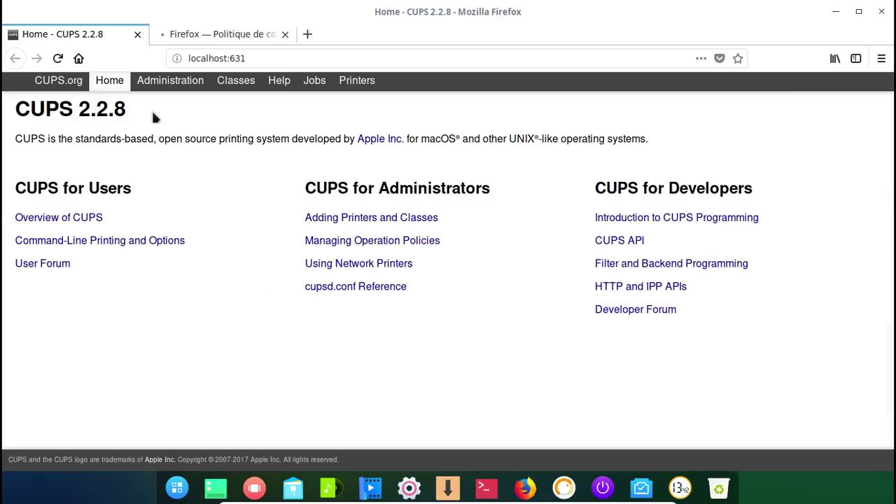
- Go to Ajouter une imprimante in CUPS, log in as root, and decline saving the login
click(381, 219)
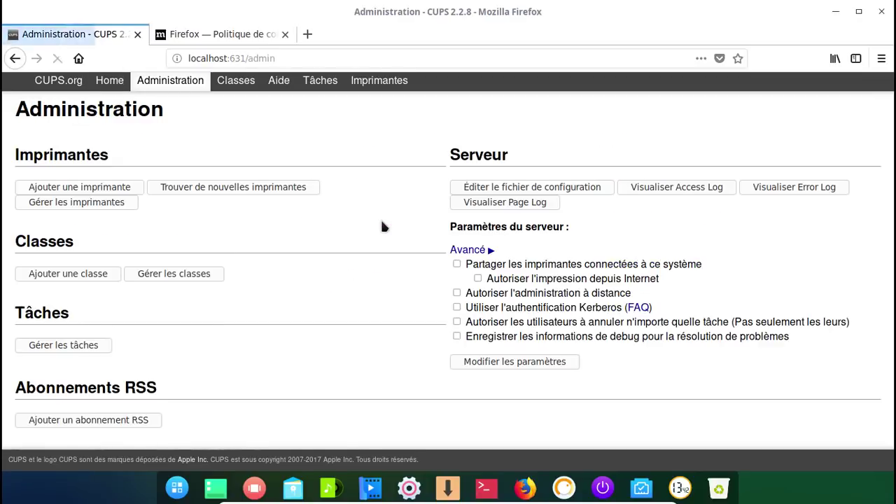
click(125, 190)
text(r)
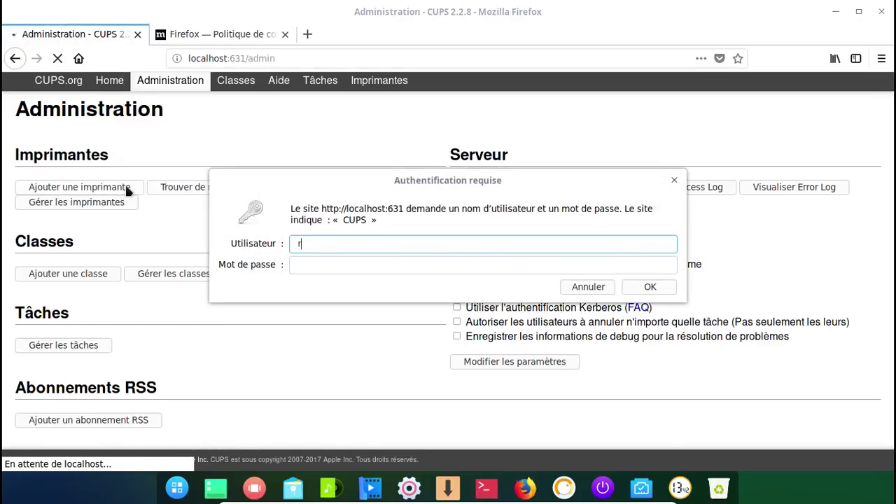
text(oot)
key(Tab)
key(BackSpace)
key(BackSpace)
key(BackSpace)
key(BackSpace)
key(BackSpace)
key(BackSpace)
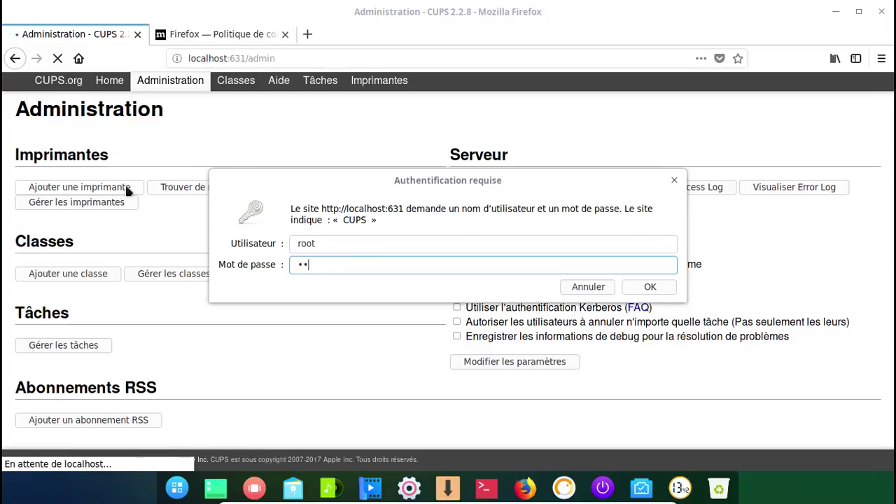
text(root)
click(650, 287)
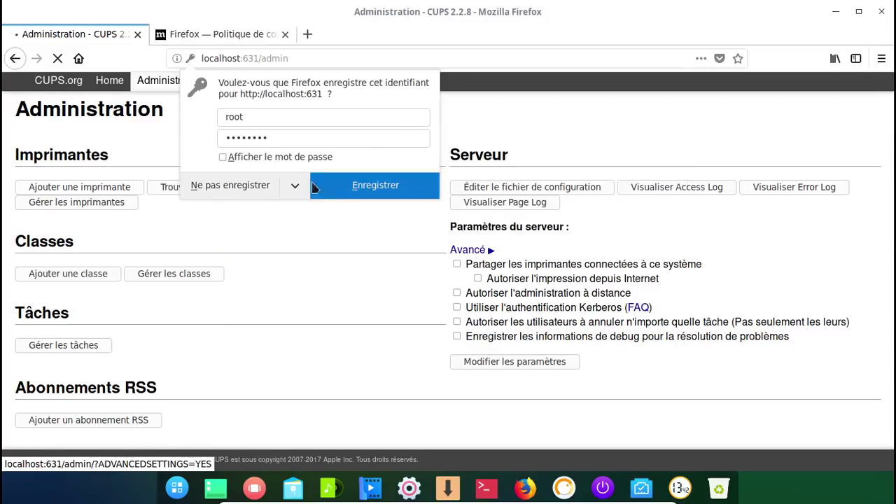
click(261, 188)
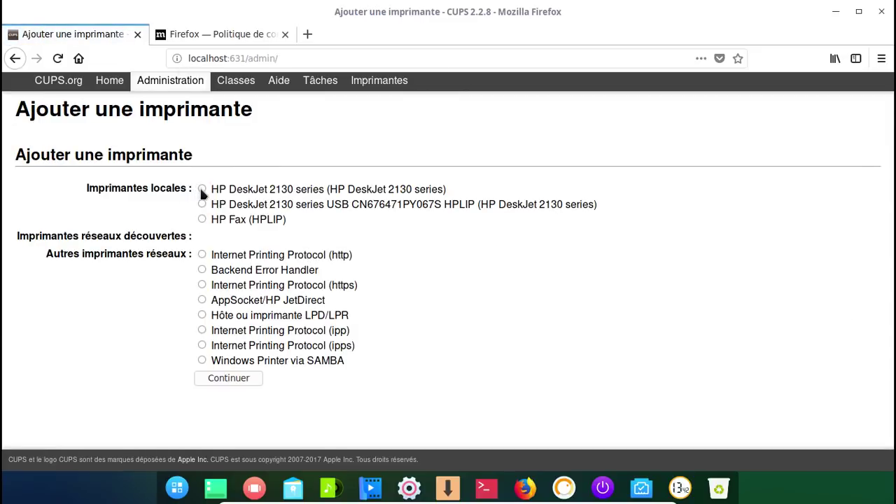
- Add the HP DeskJet 2130 series as HP_DeskJet_2130_series with the HP Deskjet 2130 Series hpcups driver
click(202, 190)
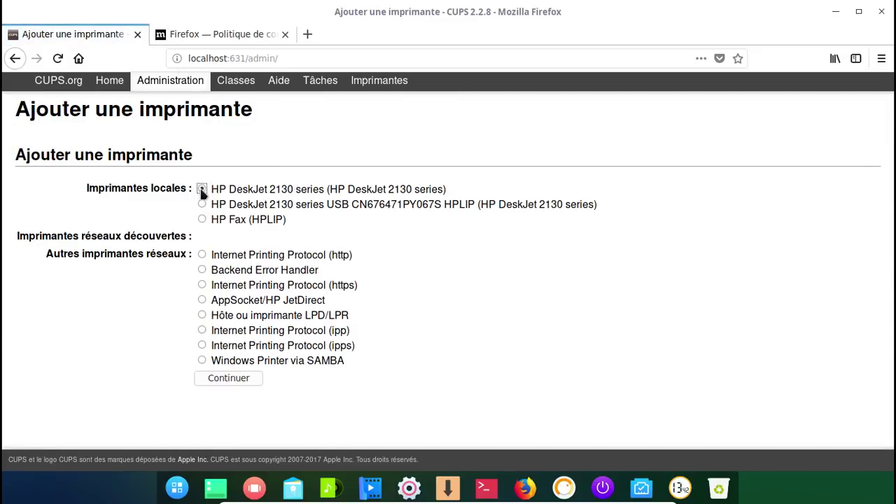
click(247, 378)
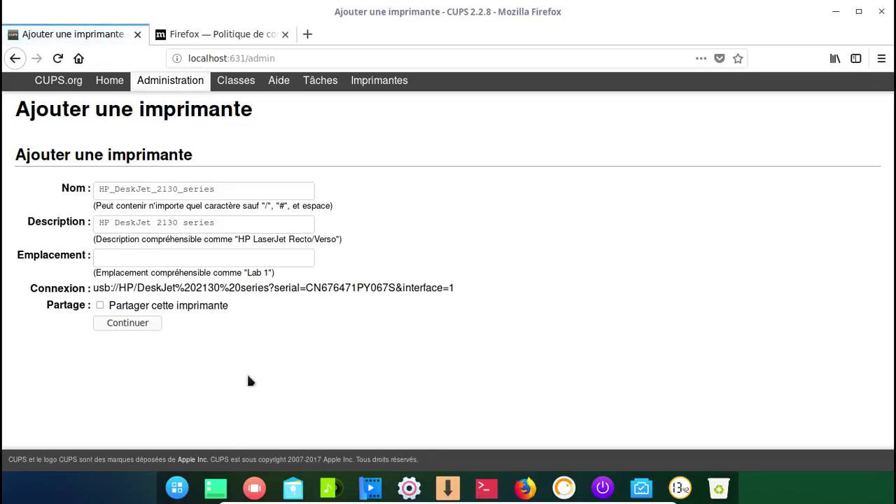
click(147, 322)
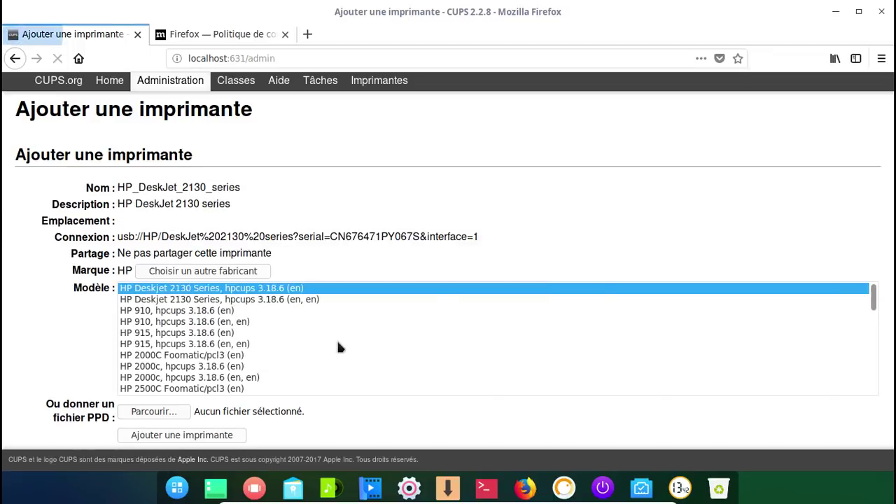
scroll(398, 298, down, 3)
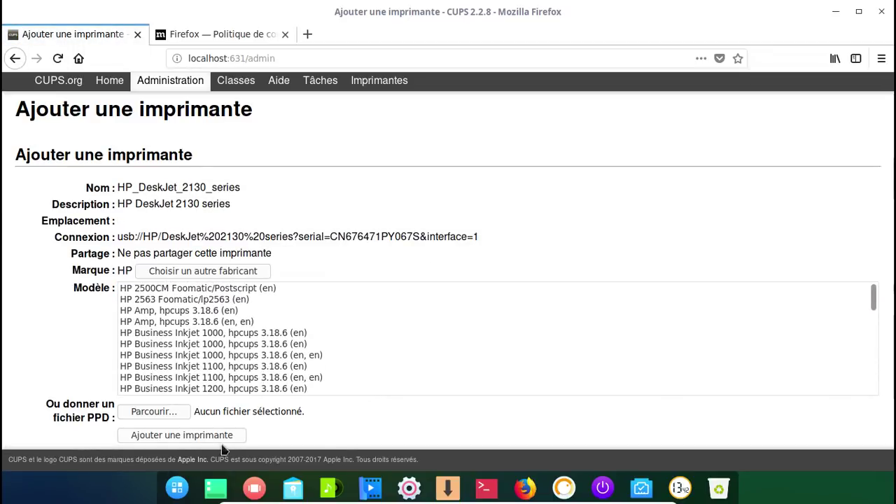
click(186, 437)
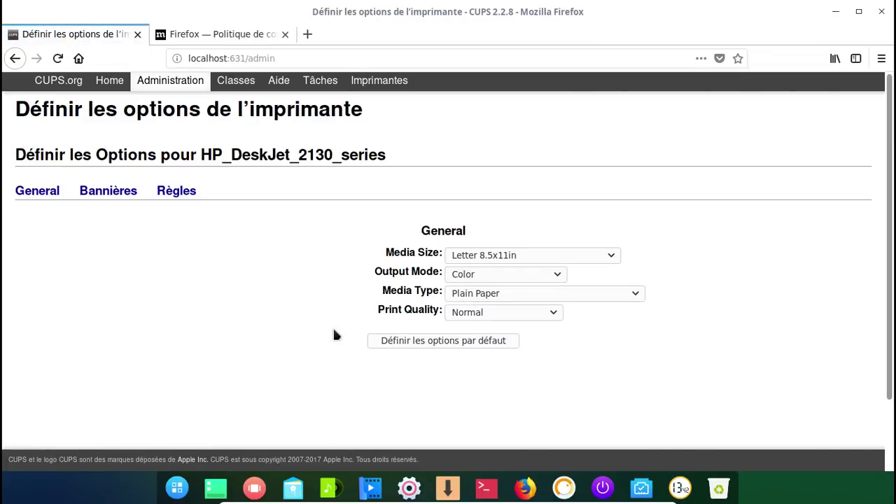
- Set the printer's default paper size to A4 210x297mm, save the defaults, and close Firefox
click(530, 257)
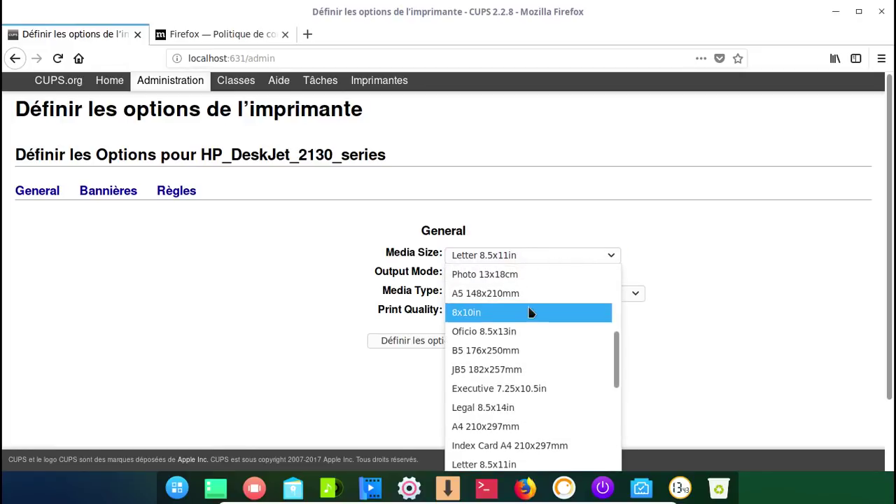
scroll(530, 311, up, 4)
scroll(504, 343, down, 6)
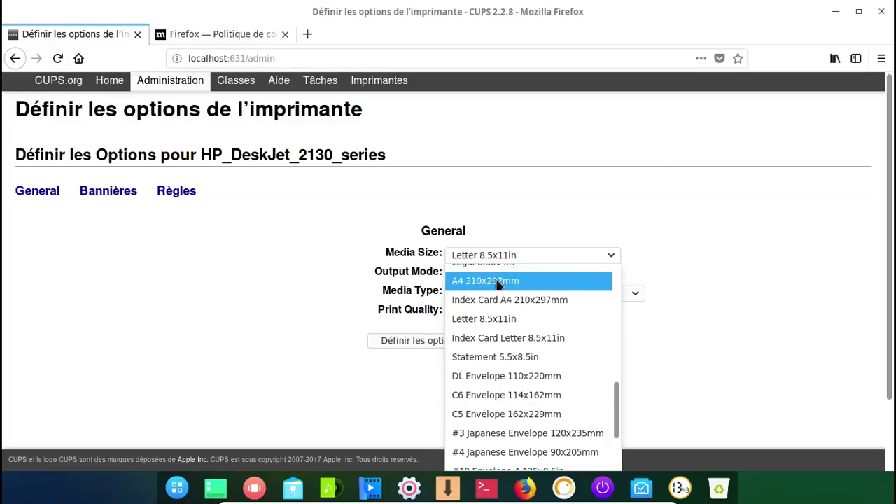
click(498, 280)
click(507, 345)
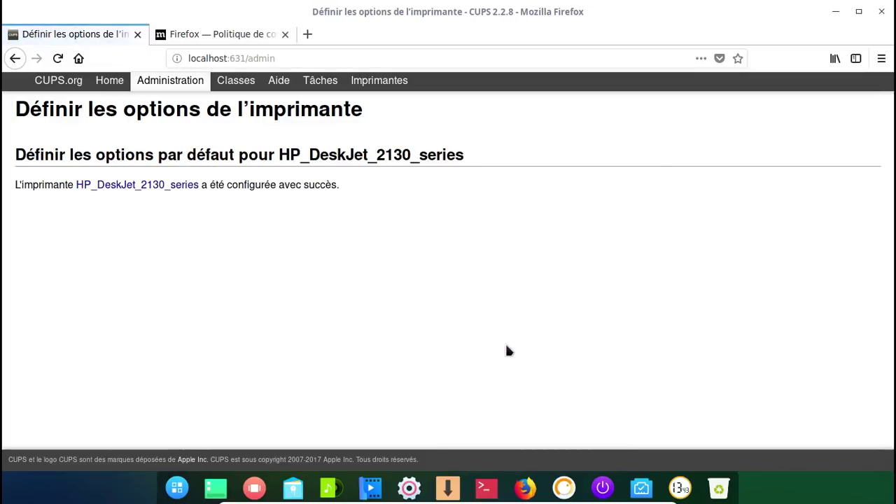
click(137, 33)
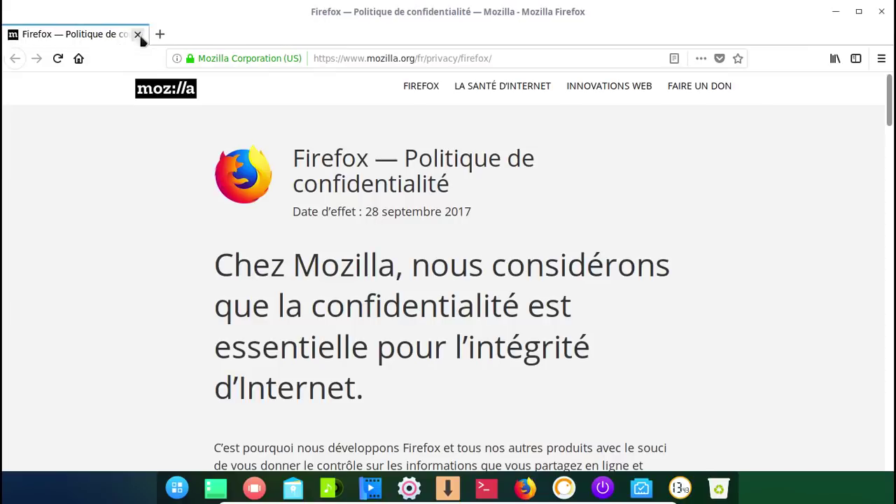
click(881, 11)
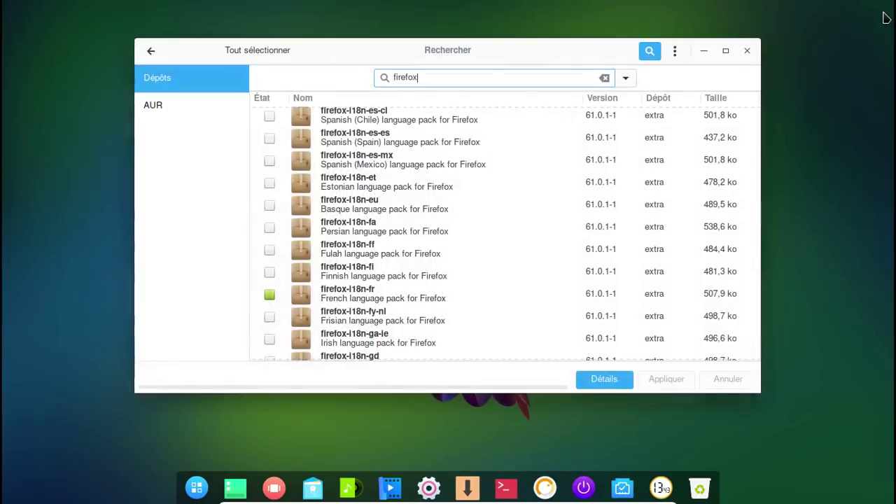
- Search for 'system-config-pri', mark system-config-printer, and apply and confirm its installation
click(484, 77)
double_click(484, 76)
text(s)
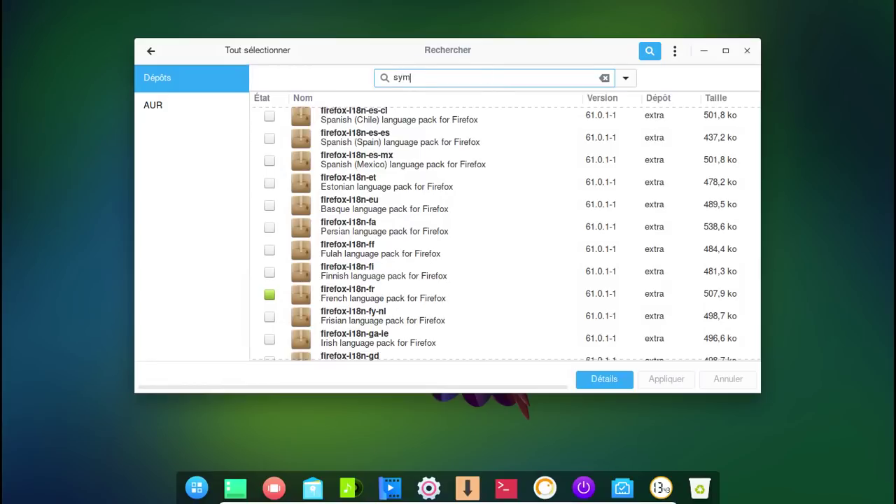
text(ystem-config-printer)
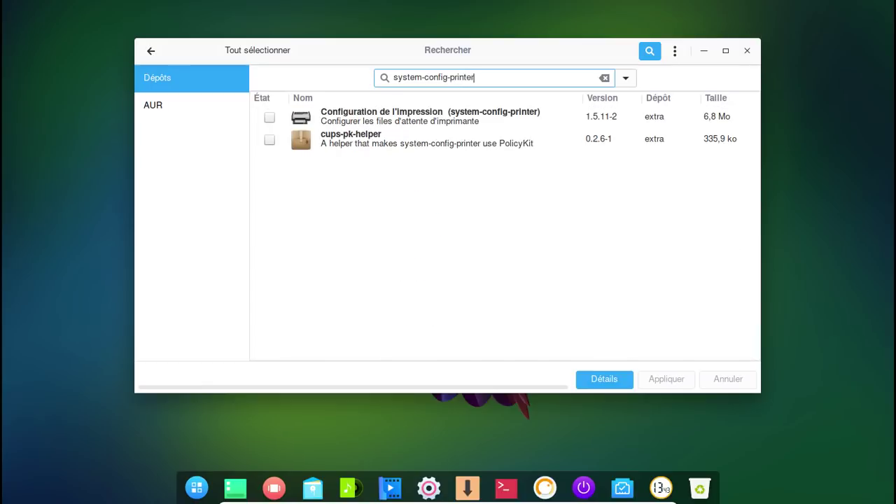
click(270, 119)
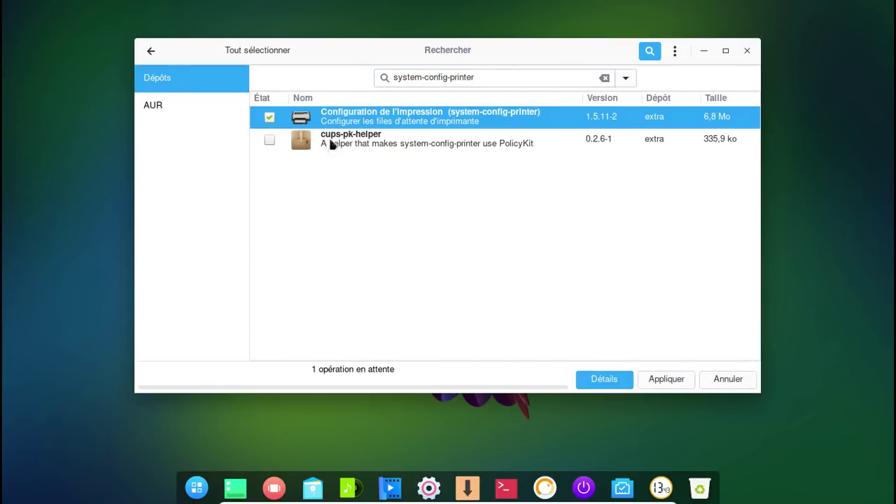
click(670, 383)
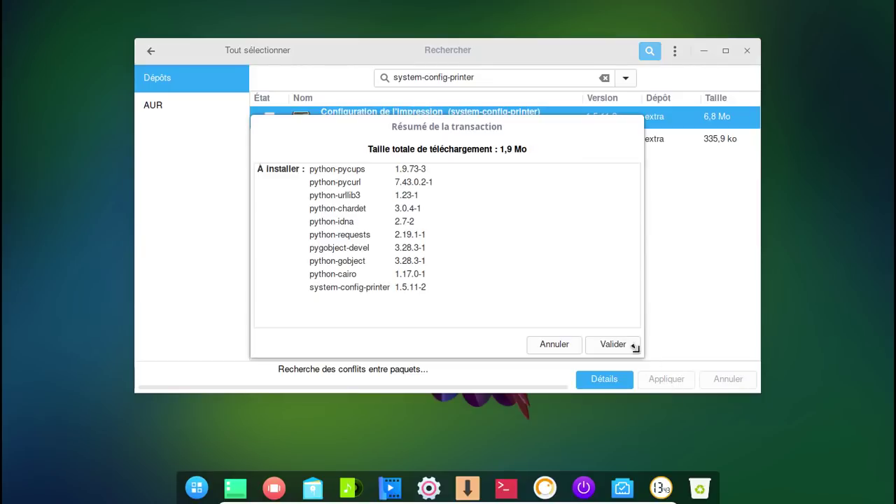
click(627, 348)
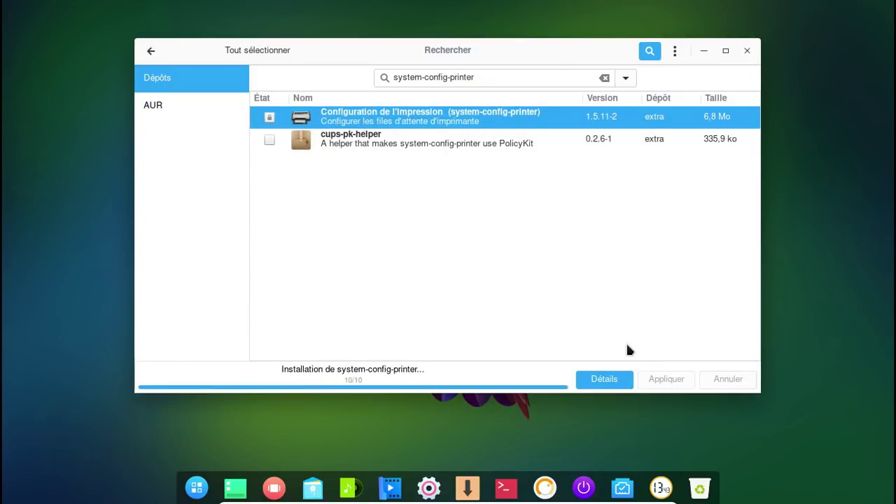